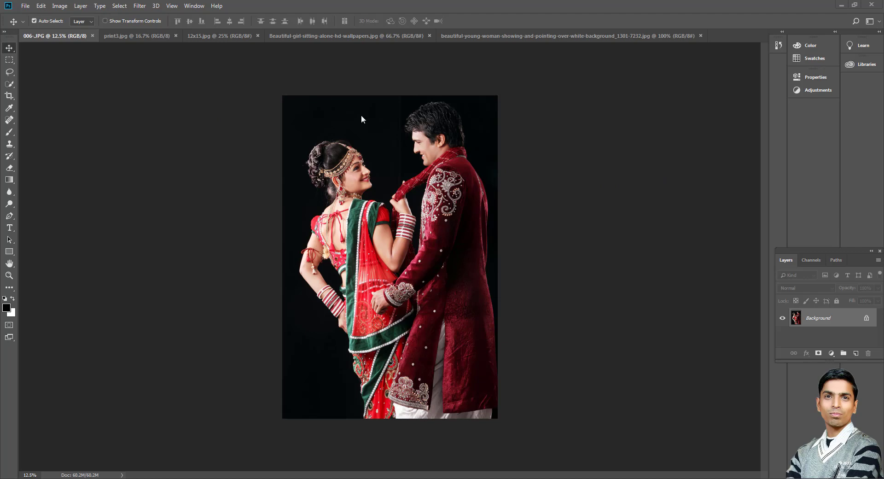
- Look through the other open photos: girl-and-boy, 12x15.jpg, girl on grass, and pointing woman
{"action": "left_click", "coordinate": [143, 35]}
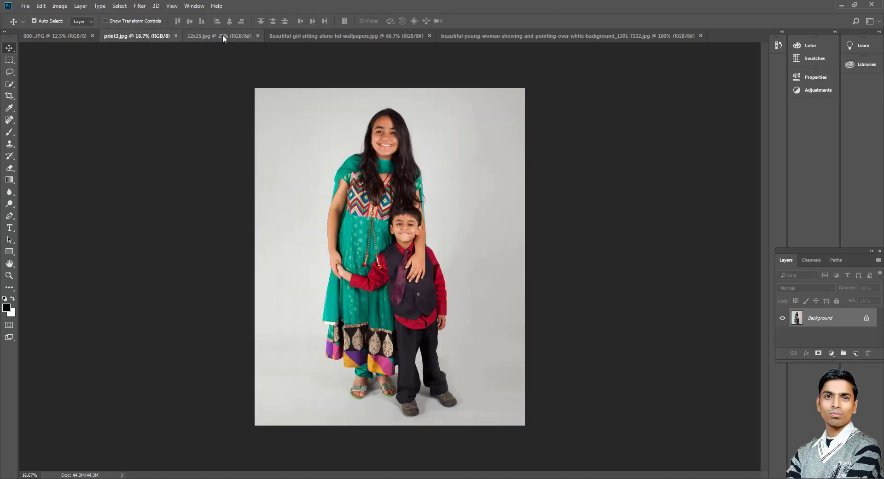
{"action": "left_click", "coordinate": [222, 35]}
{"action": "left_click", "coordinate": [308, 36]}
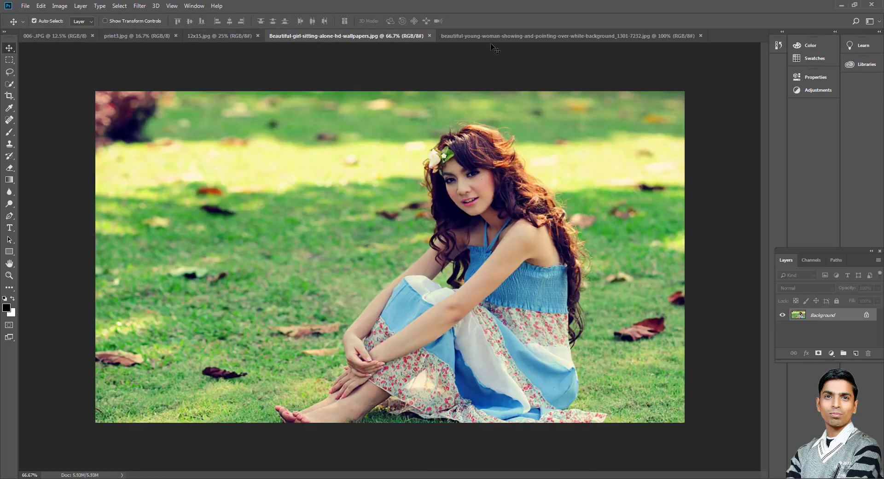
{"action": "left_click", "coordinate": [488, 36]}
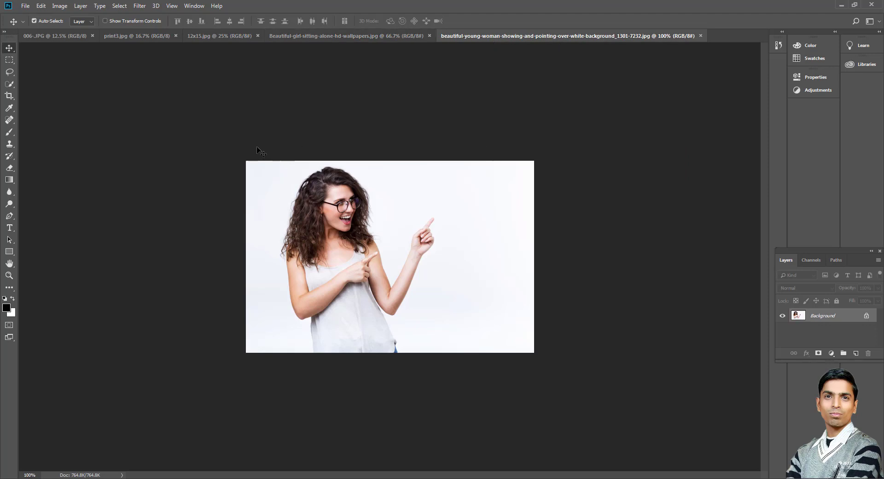
- Return to the couple photo and select the Quick Selection Tool
{"action": "left_click", "coordinate": [45, 36]}
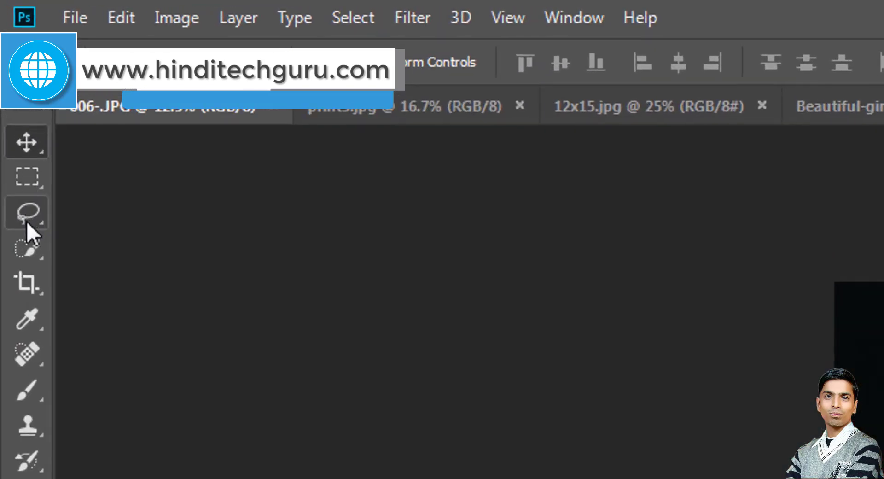
{"action": "left_click", "coordinate": [29, 247]}
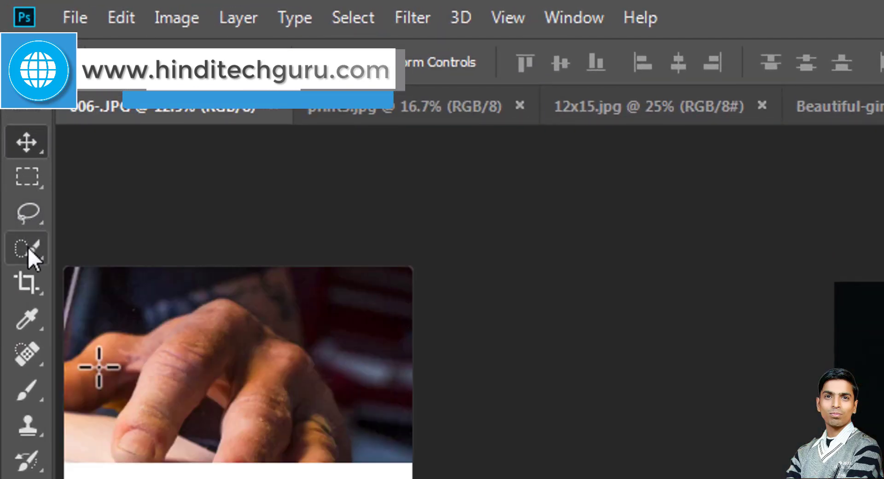
{"action": "mouse_move", "coordinate": [99, 367]}
{"action": "left_mouse_down"}
{"action": "mouse_move", "coordinate": [212, 341]}
{"action": "mouse_move", "coordinate": [275, 379]}
{"action": "left_mouse_up"}
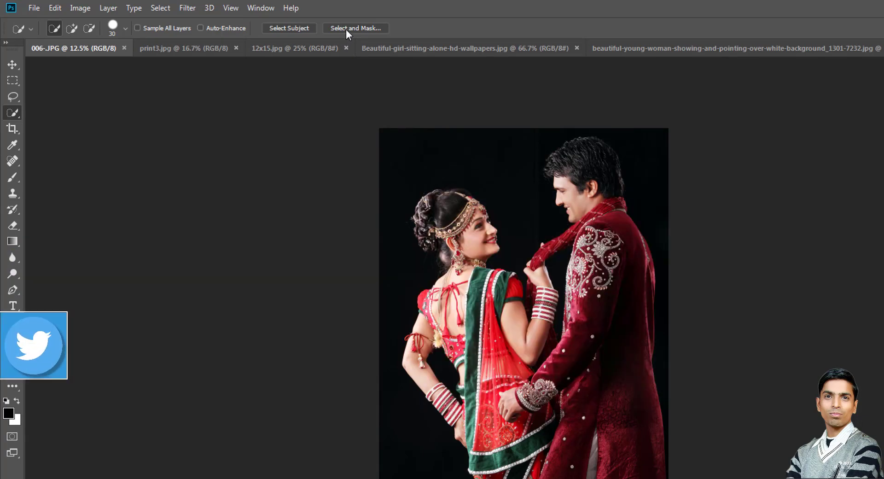
- Open Select and Mask on the couple photo with overlay transparency at 25%
{"action": "left_click", "coordinate": [347, 29]}
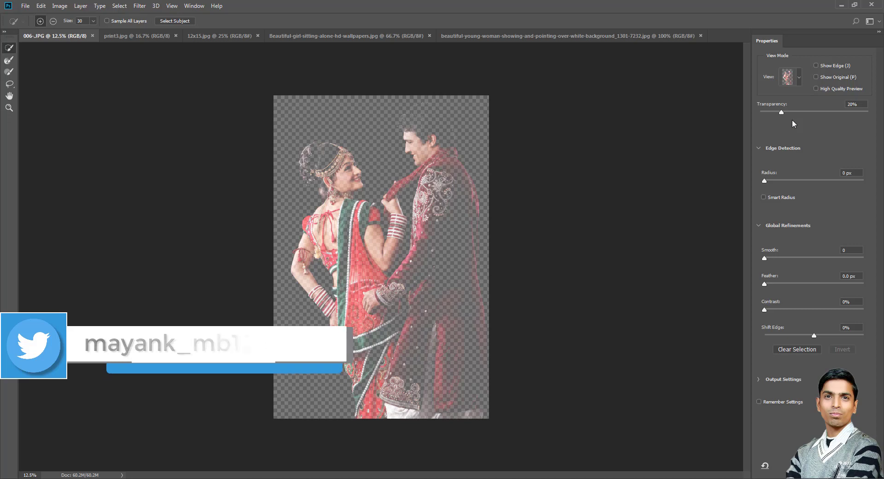
{"action": "left_click_drag", "start_coordinate": [781, 111], "coordinate": [801, 118]}
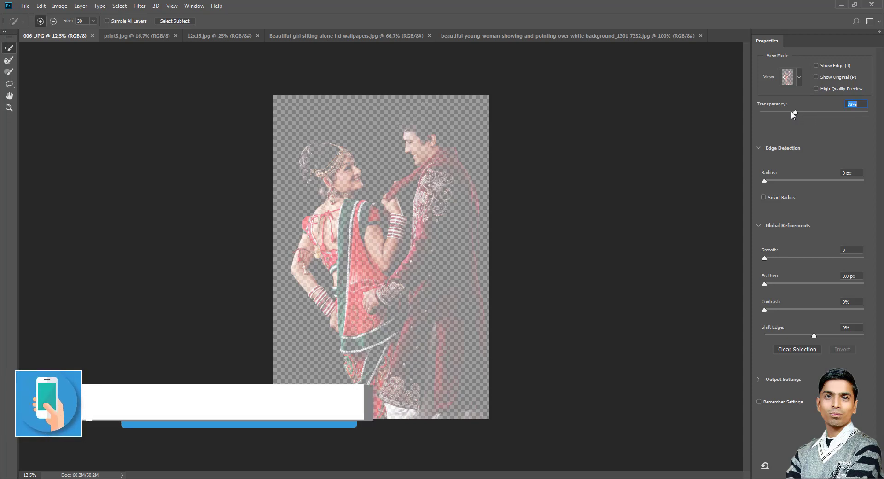
{"action": "left_click_drag", "start_coordinate": [798, 113], "coordinate": [787, 114]}
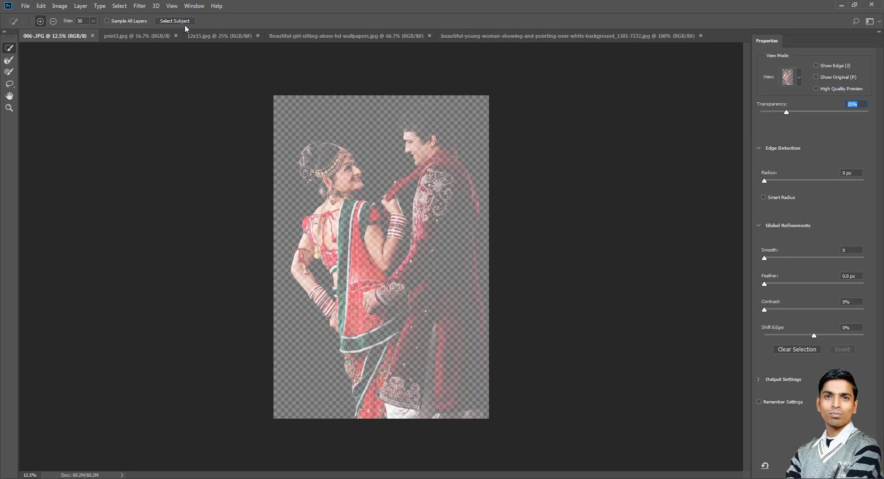
- Run Select Subject on the couple, then zoom in close on their heads
{"action": "left_click", "coordinate": [180, 21]}
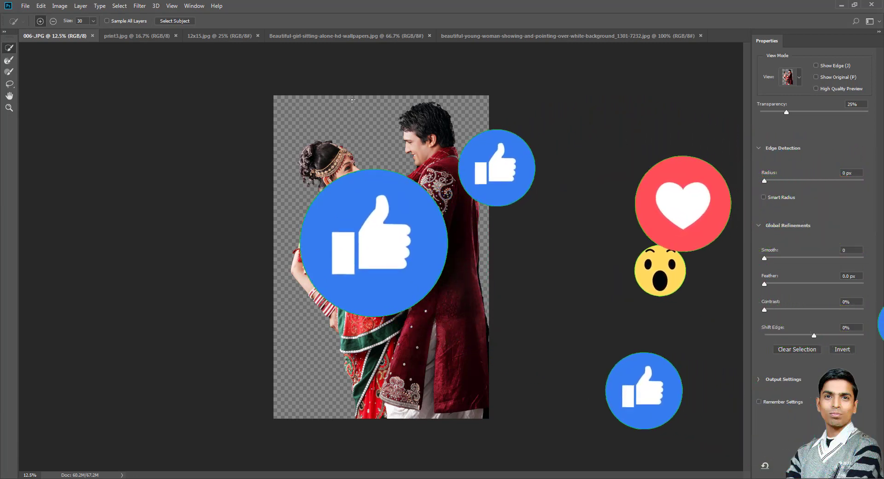
{"action": "key", "text": "ctrl+plus"}
{"action": "key", "text": "ctrl+plus"}
{"action": "key", "text": "ctrl+plus"}
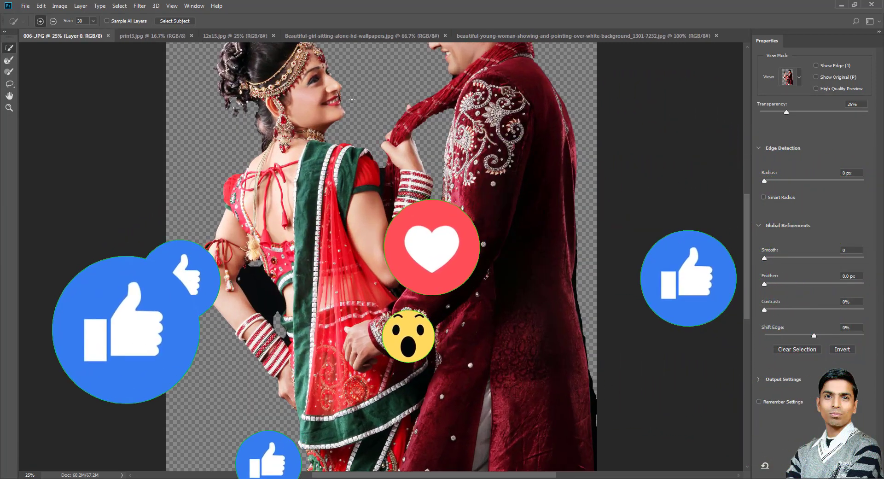
{"action": "scroll", "coordinate": [369, 120], "scroll_direction": "up", "scroll_amount": 3}
{"action": "scroll", "coordinate": [386, 139], "scroll_direction": "up", "scroll_amount": 3}
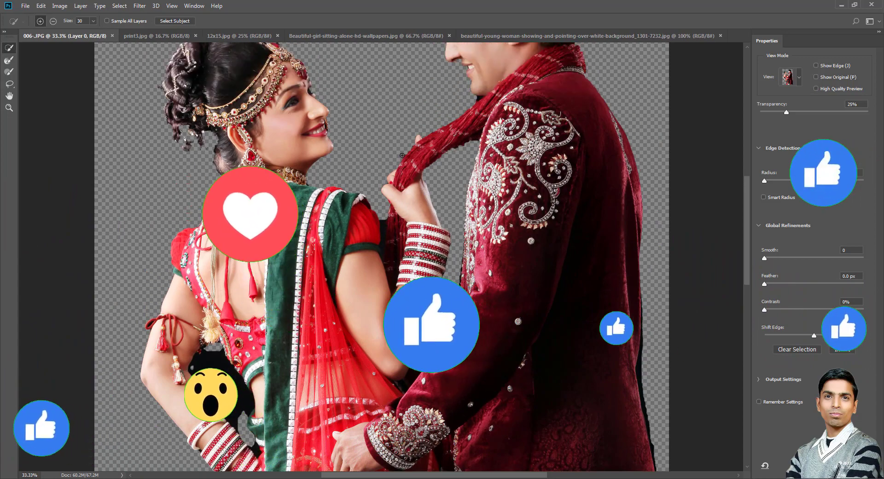
{"action": "scroll", "coordinate": [402, 155], "scroll_direction": "up", "scroll_amount": 4}
{"action": "scroll", "coordinate": [402, 155], "scroll_direction": "up", "scroll_amount": 4}
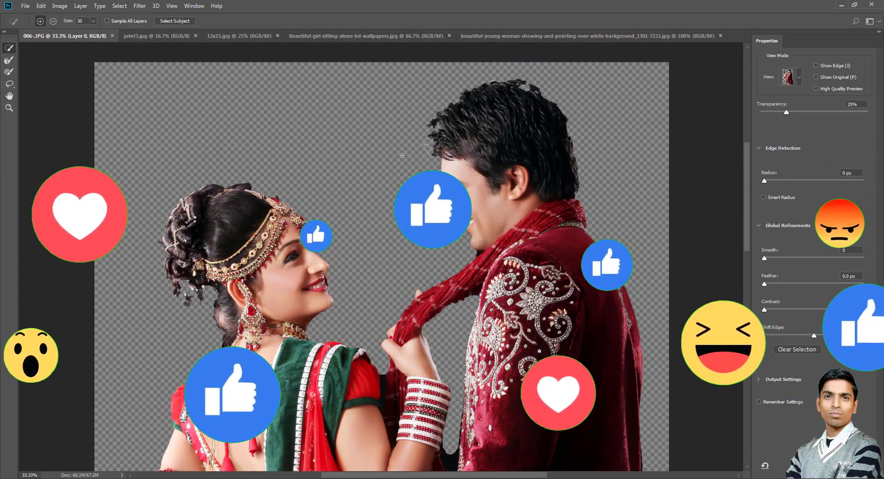
{"action": "key", "text": "ctrl+plus"}
{"action": "scroll", "coordinate": [451, 154], "scroll_direction": "up", "scroll_amount": 2}
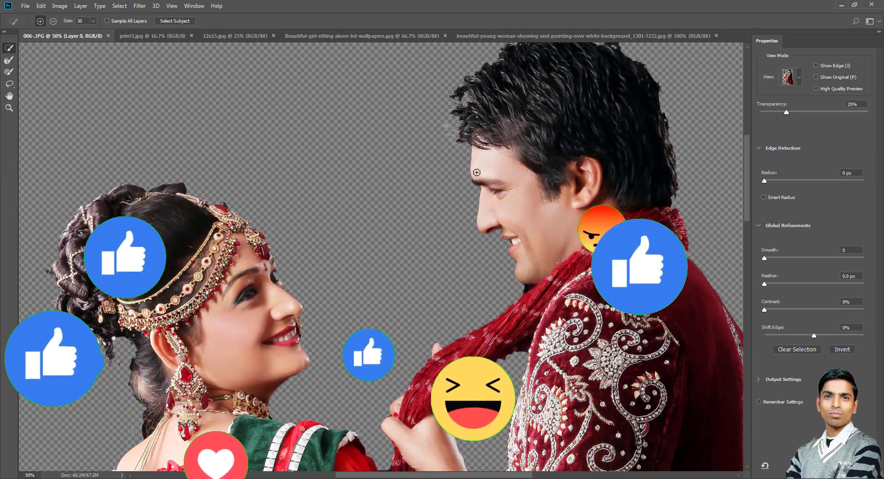
{"action": "scroll", "coordinate": [503, 154], "scroll_direction": "up", "scroll_amount": 3}
{"action": "scroll", "coordinate": [503, 154], "scroll_direction": "up", "scroll_amount": 1}
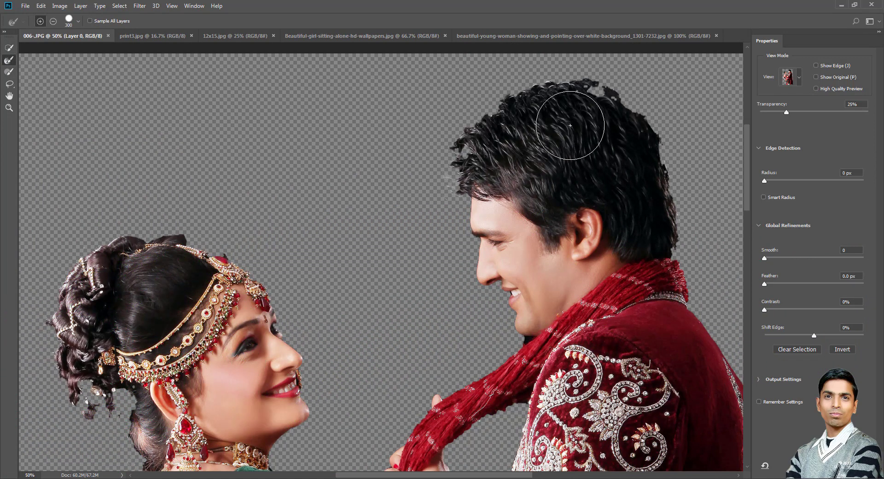
- Paint the Refine Edge Brush along the top and side of the man's hair, then zoom out
{"action": "left_click", "coordinate": [9, 60]}
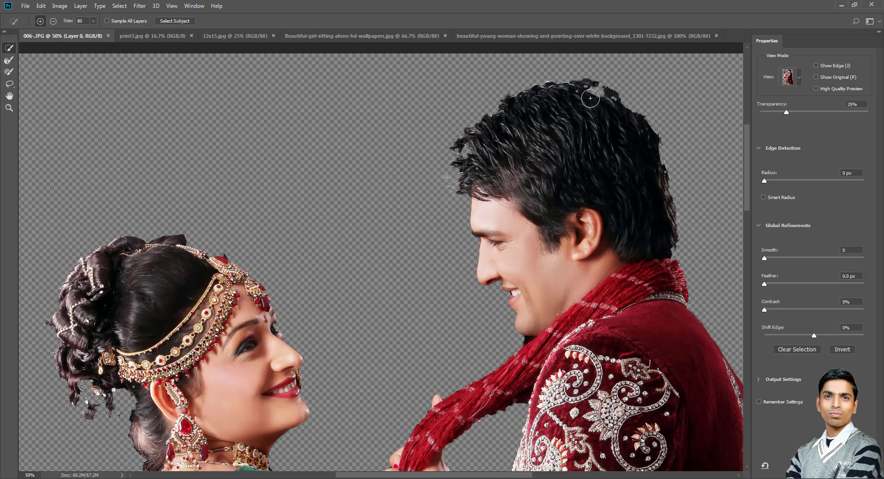
{"action": "mouse_move", "coordinate": [597, 102]}
{"action": "left_mouse_down"}
{"action": "mouse_move", "coordinate": [587, 91]}
{"action": "mouse_move", "coordinate": [609, 115]}
{"action": "mouse_move", "coordinate": [637, 123]}
{"action": "mouse_move", "coordinate": [670, 192]}
{"action": "left_mouse_up"}
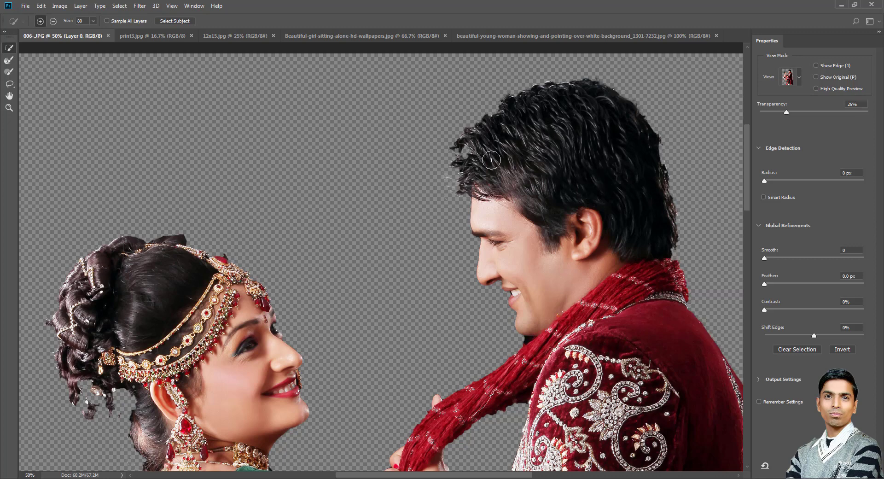
{"action": "left_click_drag", "start_coordinate": [470, 153], "coordinate": [538, 118]}
{"action": "scroll", "coordinate": [57, 253], "scroll_direction": "down", "scroll_amount": 2}
{"action": "scroll", "coordinate": [138, 277], "scroll_direction": "down", "scroll_amount": 3}
{"action": "scroll", "coordinate": [204, 299], "scroll_direction": "up", "scroll_amount": 1}
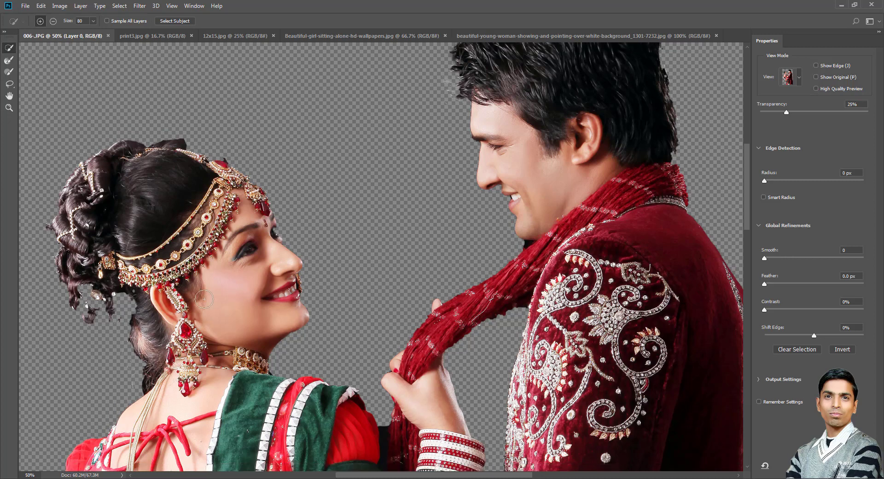
{"action": "scroll", "coordinate": [294, 271], "scroll_direction": "down", "scroll_amount": 1}
{"action": "scroll", "coordinate": [517, 203], "scroll_direction": "up", "scroll_amount": 3}
{"action": "scroll", "coordinate": [520, 205], "scroll_direction": "up", "scroll_amount": 3}
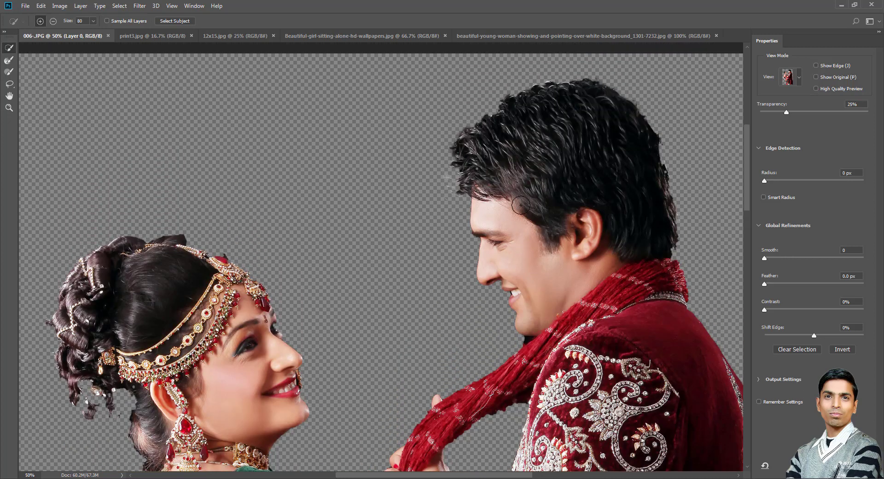
{"action": "key", "text": "ctrl+minus"}
{"action": "key", "text": "ctrl+minus"}
{"action": "key", "text": "ctrl+minus"}
{"action": "key", "text": "ctrl+minus"}
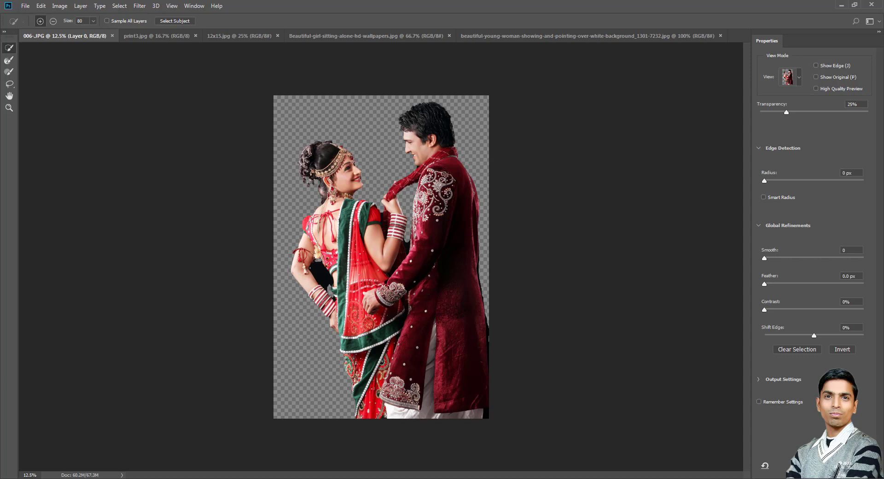
- Apply the couple cutout as a layer mask and switch to the print3.jpg photo
{"action": "key", "text": "Return"}
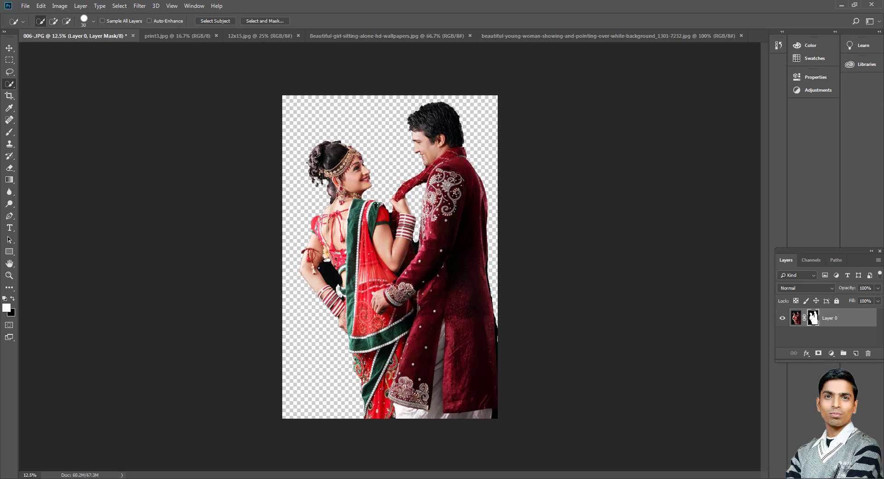
{"action": "left_click", "coordinate": [170, 38]}
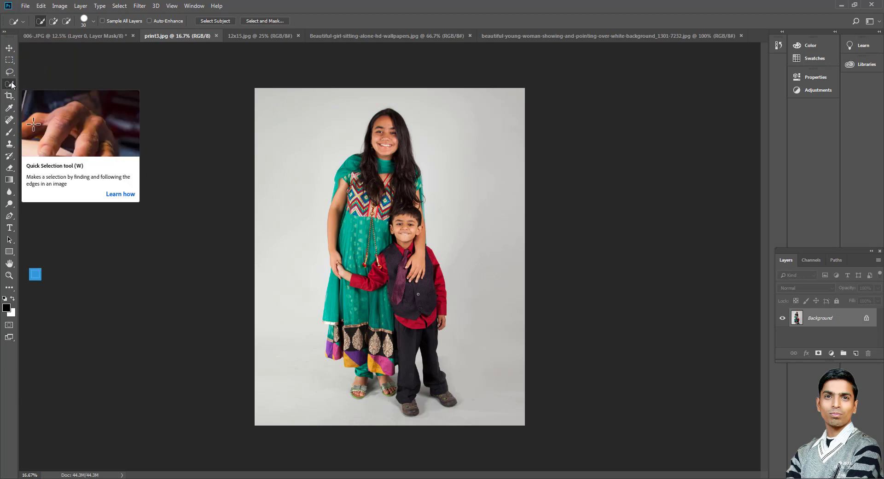
- Open Select and Mask on print3.jpg and Select Subject the girl and boy
{"action": "left_click", "coordinate": [272, 22]}
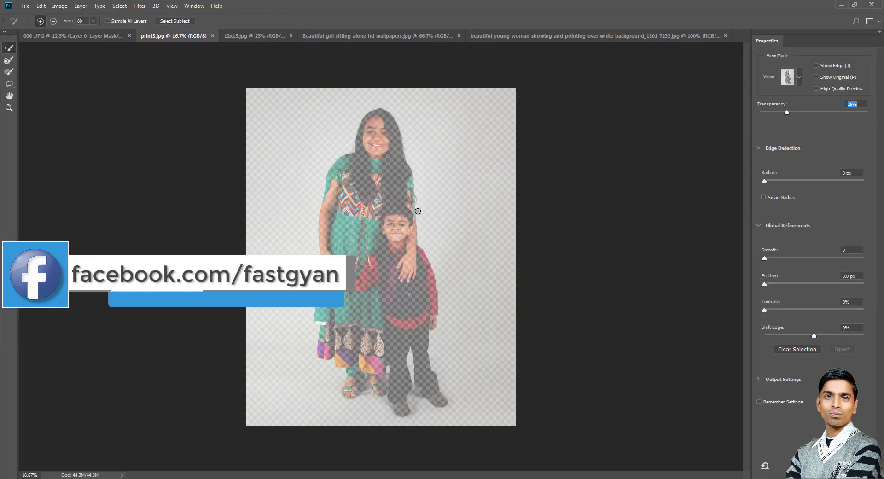
{"action": "left_click", "coordinate": [171, 22]}
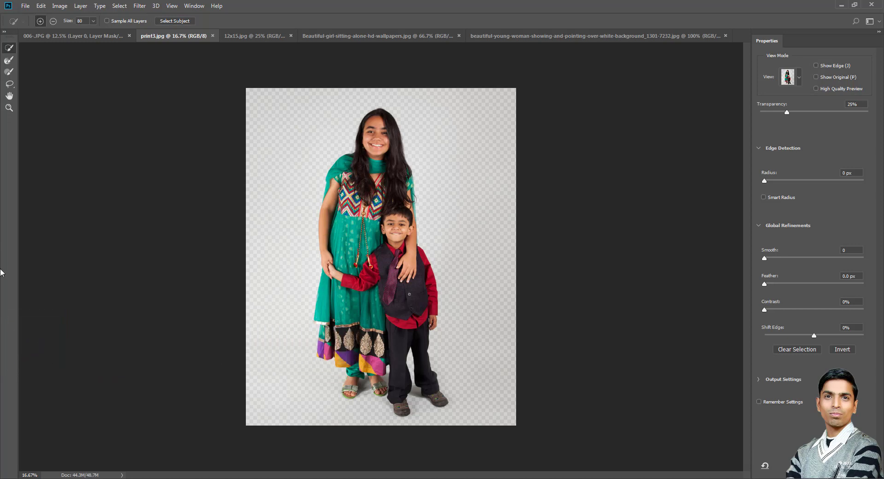
- Zoom in to inspect the girl and boy's edges, then output the cutout as a layer mask
{"action": "key", "text": "ctrl+plus"}
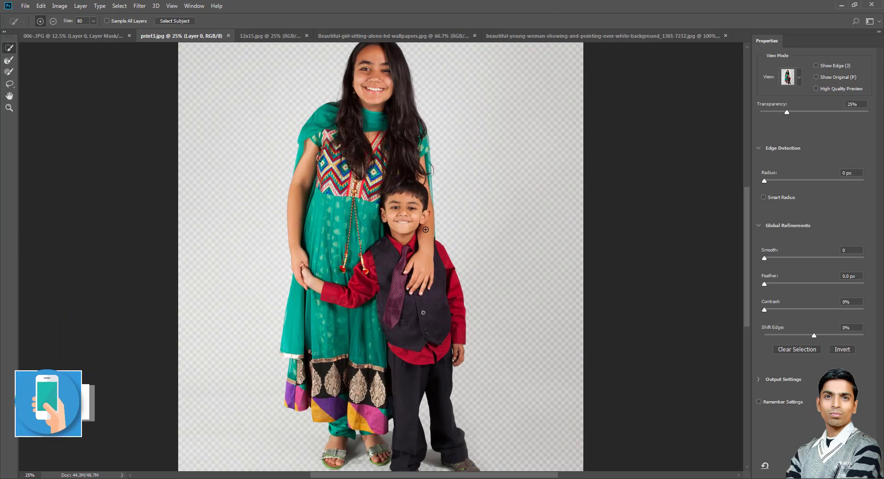
{"action": "key", "text": "ctrl+plus"}
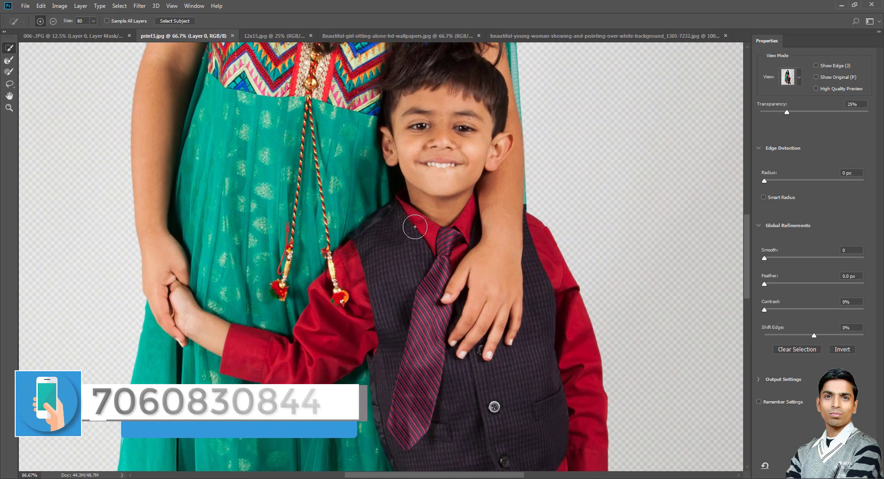
{"action": "scroll", "coordinate": [415, 226], "scroll_direction": "up", "scroll_amount": 2}
{"action": "scroll", "coordinate": [415, 226], "scroll_direction": "up", "scroll_amount": 3}
{"action": "scroll", "coordinate": [415, 226], "scroll_direction": "up", "scroll_amount": 4}
{"action": "scroll", "coordinate": [415, 226], "scroll_direction": "up", "scroll_amount": 3}
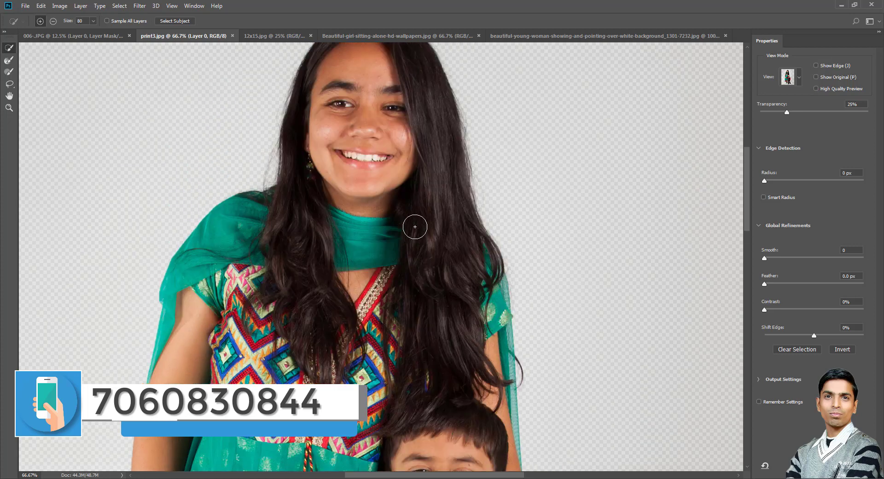
{"action": "scroll", "coordinate": [415, 226], "scroll_direction": "up", "scroll_amount": 3}
{"action": "scroll", "coordinate": [415, 227], "scroll_direction": "up", "scroll_amount": 1}
{"action": "scroll", "coordinate": [423, 232], "scroll_direction": "down", "scroll_amount": 1}
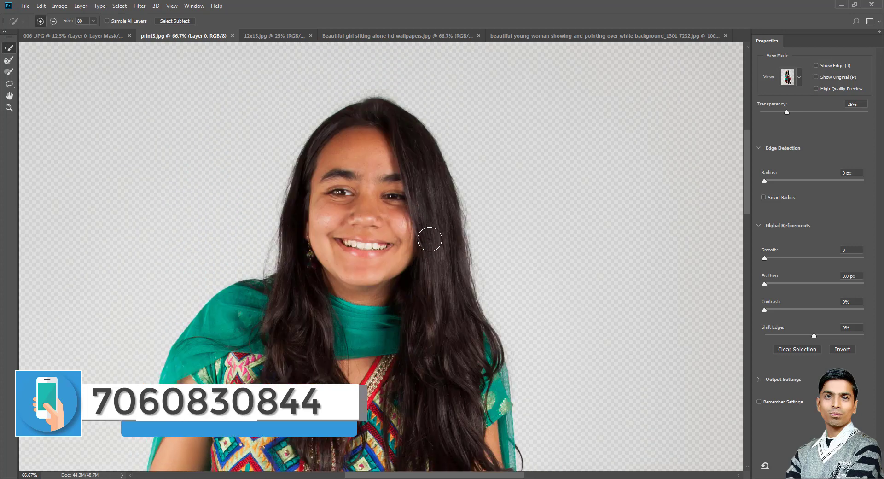
{"action": "scroll", "coordinate": [429, 240], "scroll_direction": "down", "scroll_amount": 1}
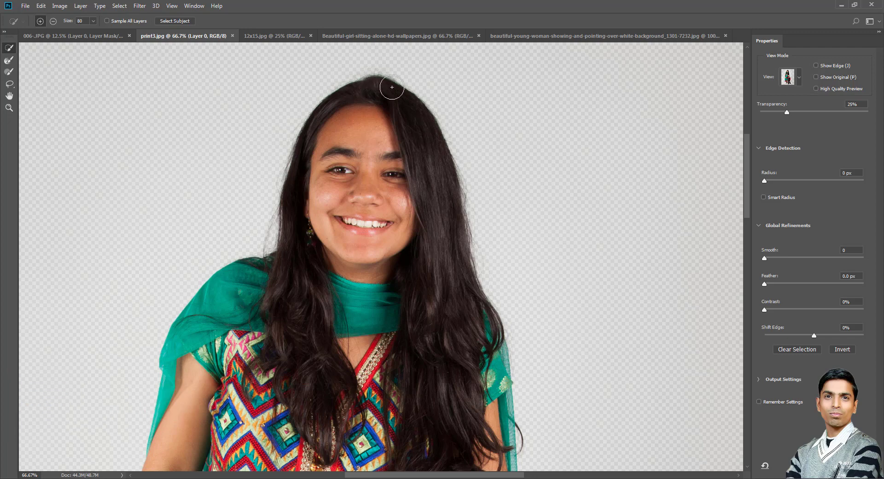
{"action": "scroll", "coordinate": [440, 143], "scroll_direction": "down", "scroll_amount": 1}
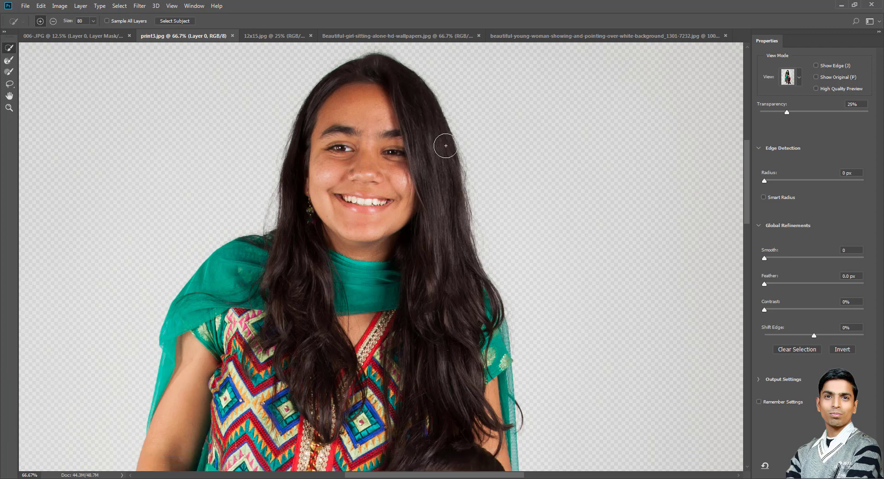
{"action": "scroll", "coordinate": [443, 144], "scroll_direction": "down", "scroll_amount": 1}
{"action": "scroll", "coordinate": [440, 148], "scroll_direction": "down", "scroll_amount": 2}
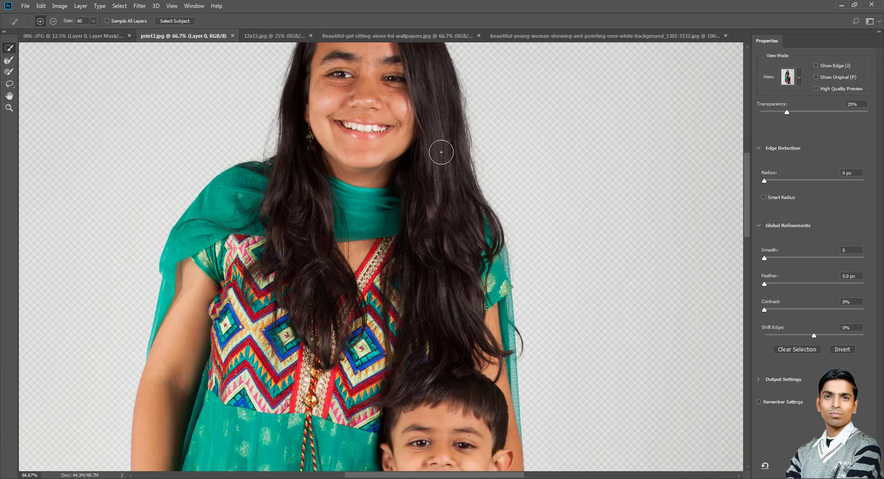
{"action": "scroll", "coordinate": [438, 156], "scroll_direction": "down", "scroll_amount": 1}
{"action": "scroll", "coordinate": [435, 164], "scroll_direction": "up", "scroll_amount": 1}
{"action": "scroll", "coordinate": [489, 201], "scroll_direction": "up", "scroll_amount": 1}
{"action": "scroll", "coordinate": [689, 331], "scroll_direction": "up", "scroll_amount": 1}
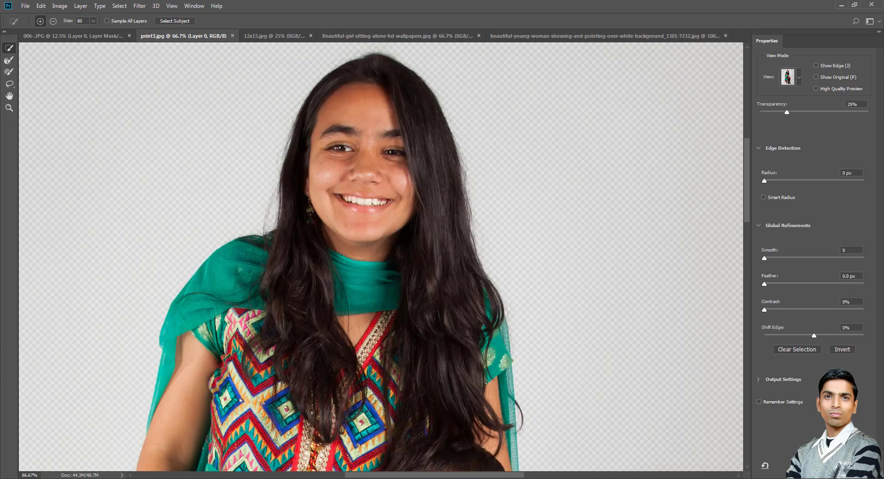
{"action": "key", "text": "Return"}
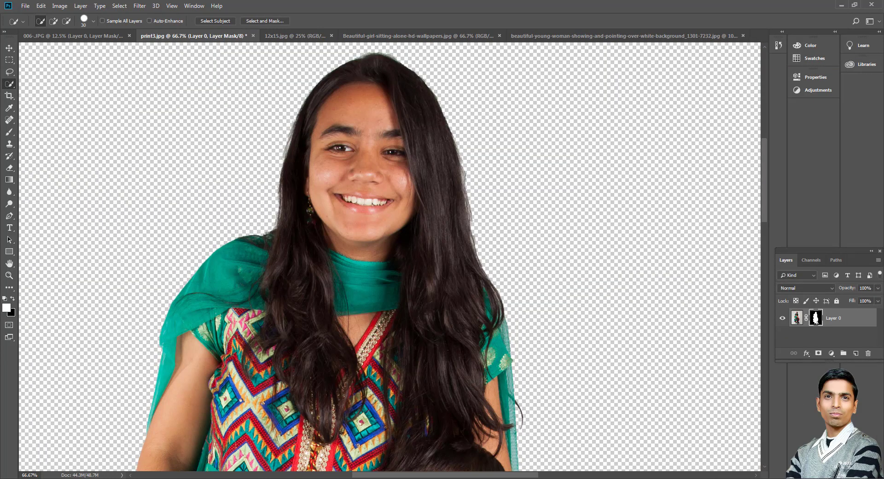
- Move the girl-and-boy layer toward the left edge, then bring up 12x15.jpg
{"action": "scroll", "coordinate": [459, 328], "scroll_direction": "down", "scroll_amount": 2}
{"action": "scroll", "coordinate": [460, 327], "scroll_direction": "down", "scroll_amount": 2}
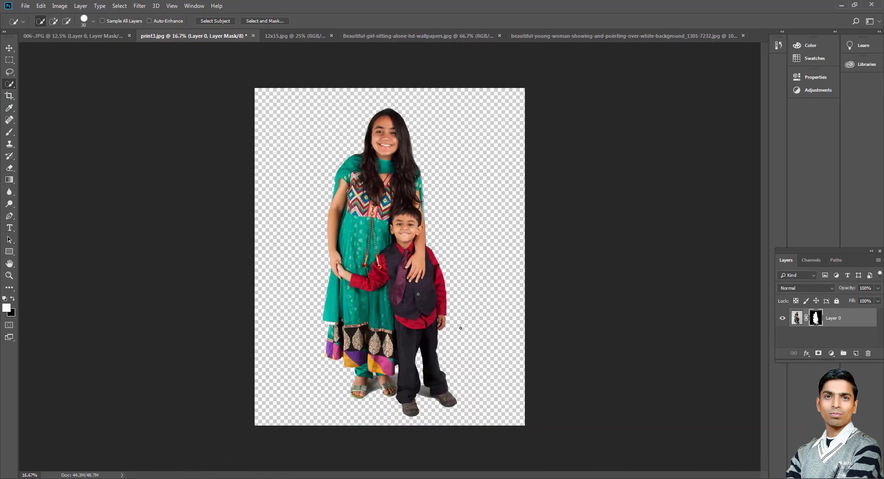
{"action": "left_click", "coordinate": [9, 48]}
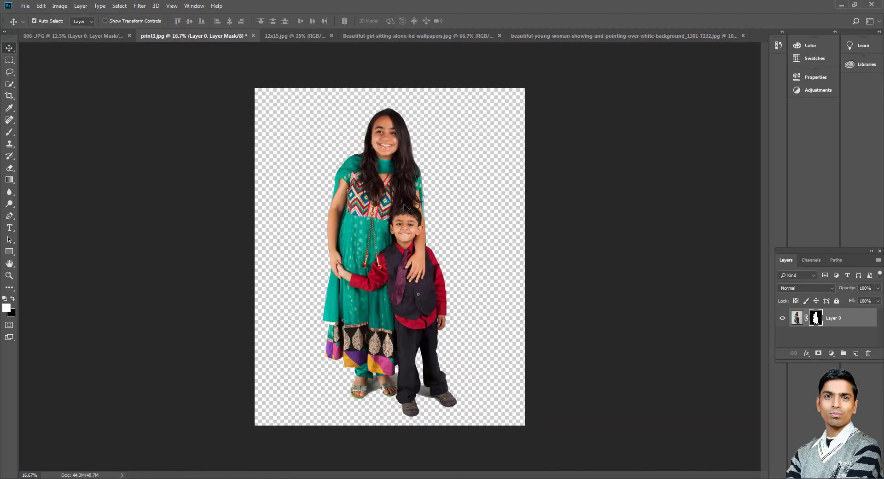
{"action": "left_click_drag", "start_coordinate": [413, 235], "coordinate": [305, 185]}
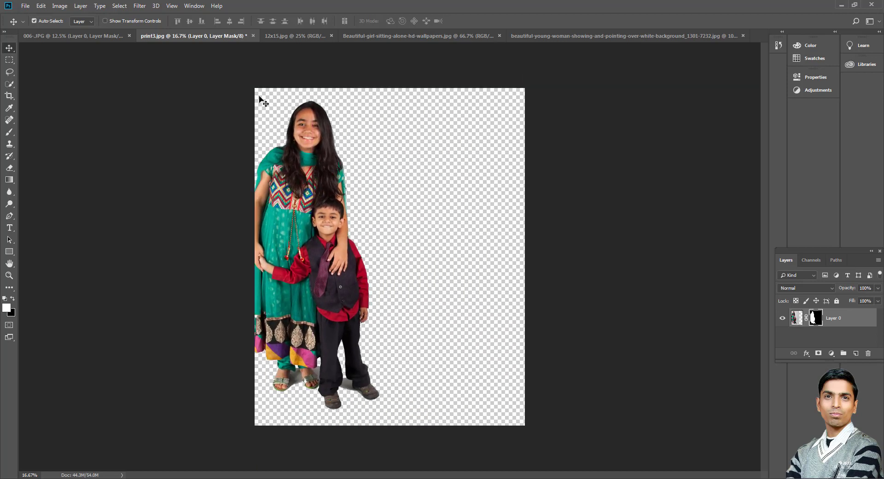
{"action": "left_click", "coordinate": [281, 36]}
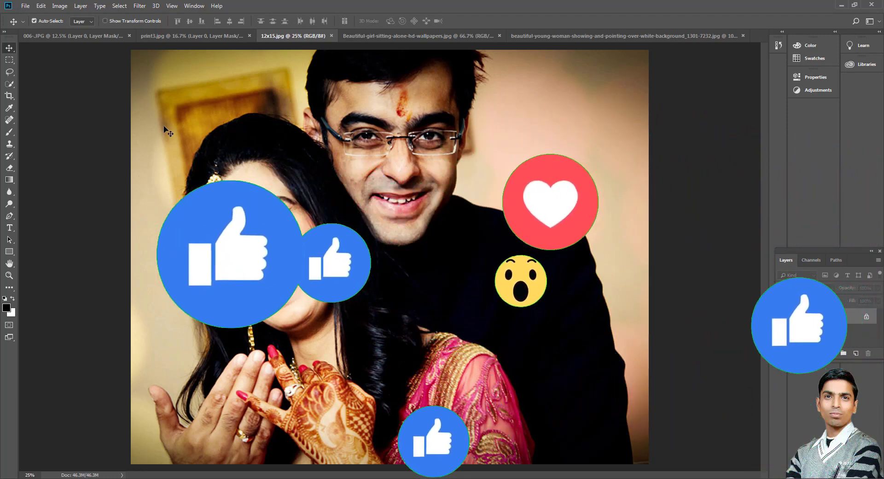
- Open Select and Mask on 12x15.jpg and Select Subject the smiling couple
{"action": "left_click", "coordinate": [11, 84]}
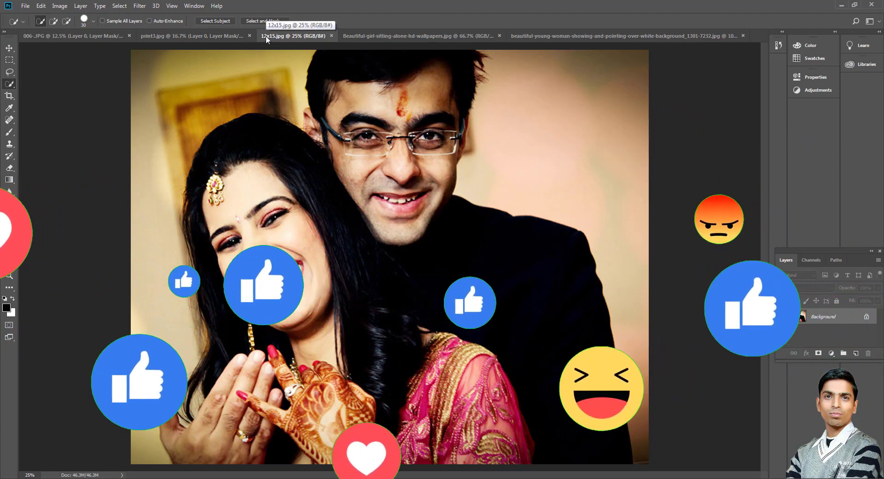
{"action": "left_click", "coordinate": [269, 22]}
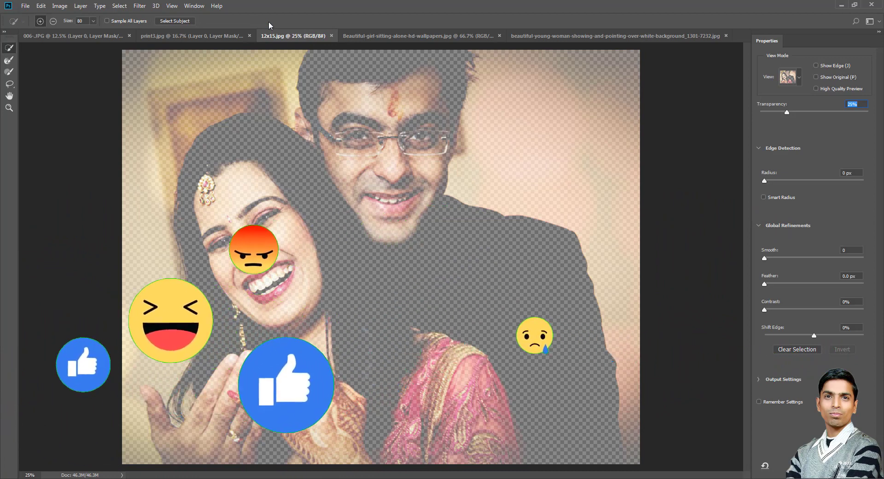
{"action": "left_click", "coordinate": [180, 21]}
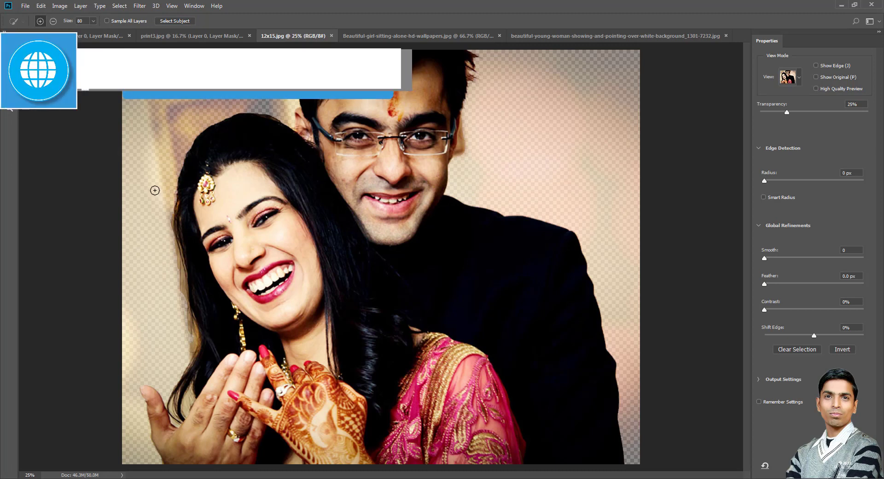
- Zoom to 50% and refine the woman's left hair edge with the Refine Edge Brush
{"action": "key", "text": "ctrl+plus"}
{"action": "key", "text": "ctrl+plus"}
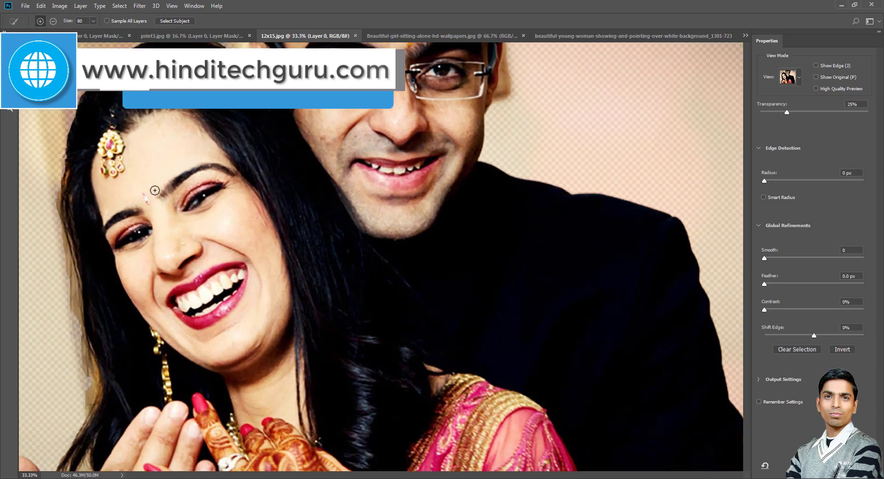
{"action": "key", "text": "ctrl+plus"}
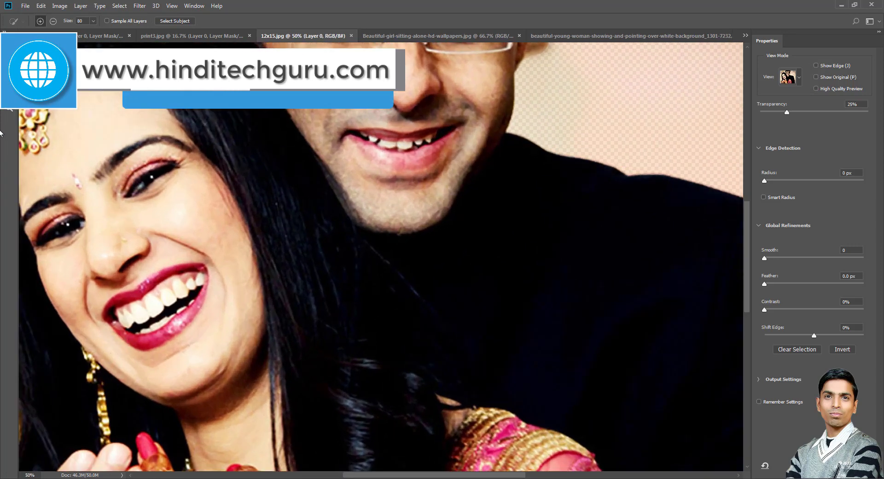
{"action": "key", "text": "space"}
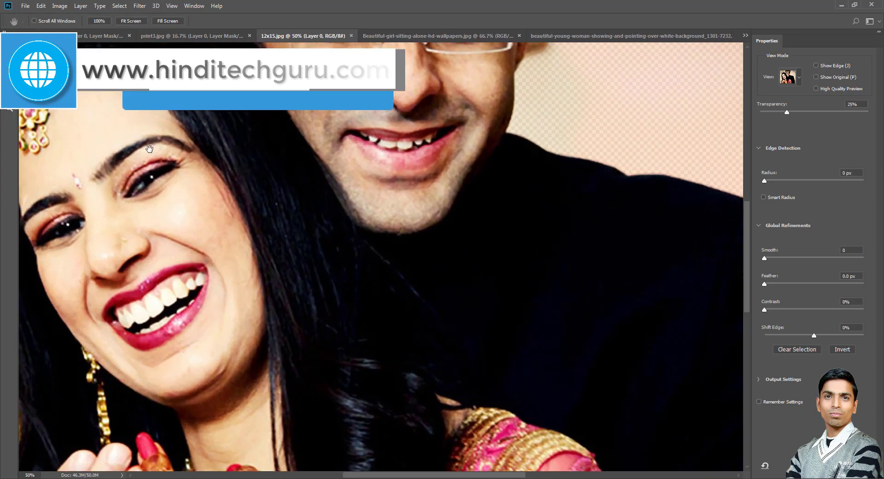
{"action": "mouse_move", "coordinate": [57, 185]}
{"action": "left_mouse_down"}
{"action": "mouse_move", "coordinate": [301, 222]}
{"action": "mouse_move", "coordinate": [230, 105]}
{"action": "left_mouse_up"}
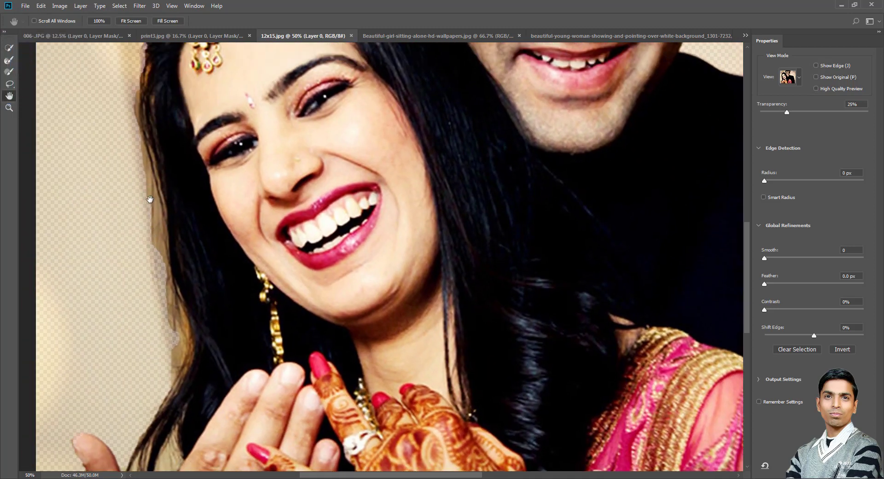
{"action": "left_click", "coordinate": [9, 60]}
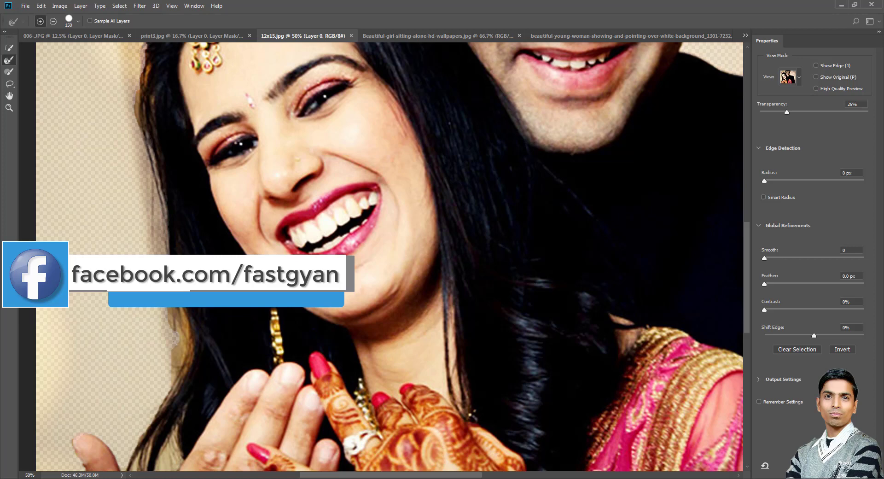
{"action": "left_click_drag", "start_coordinate": [180, 327], "coordinate": [163, 335]}
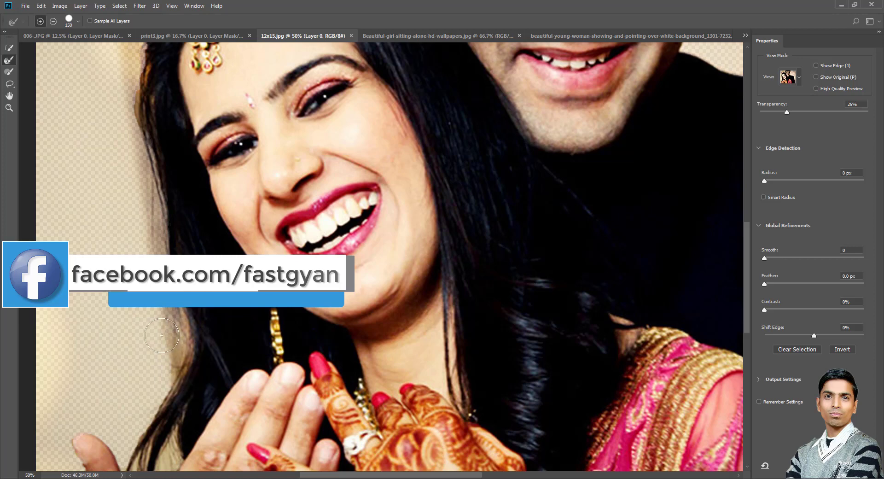
- With a smaller brush, refine the man's ear and the hair tuft above it
{"action": "scroll", "coordinate": [308, 244], "scroll_direction": "up", "scroll_amount": 3}
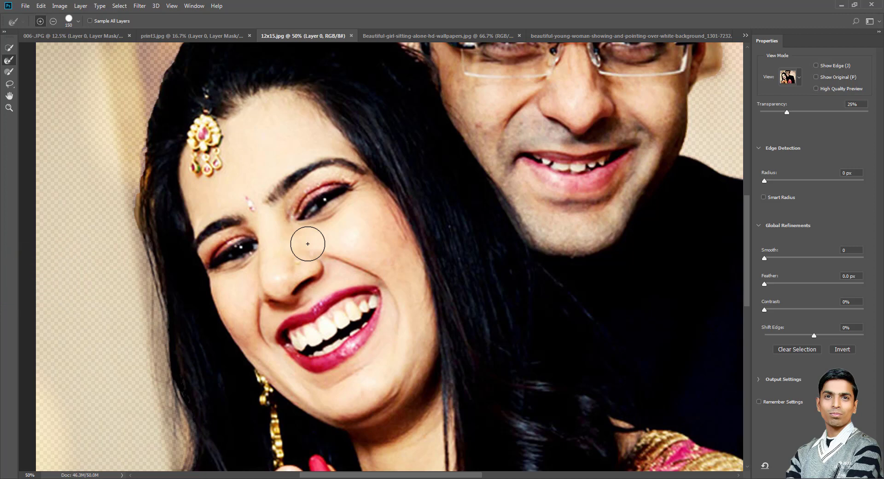
{"action": "scroll", "coordinate": [307, 244], "scroll_direction": "up", "scroll_amount": 8}
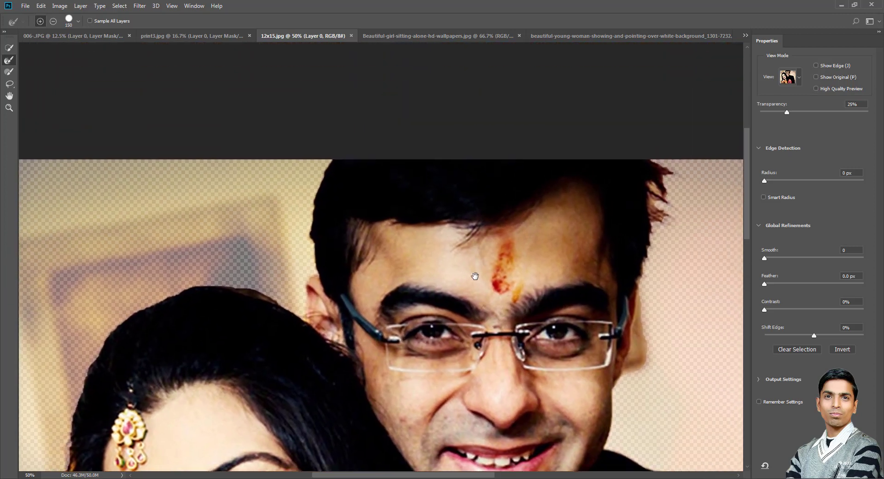
{"action": "left_click_drag", "start_coordinate": [474, 276], "coordinate": [424, 265]}
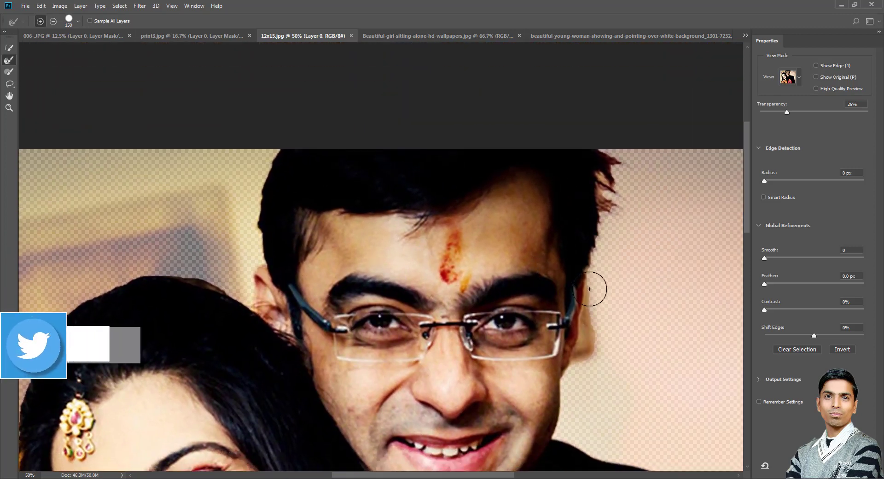
{"action": "key", "text": "bracketleft"}
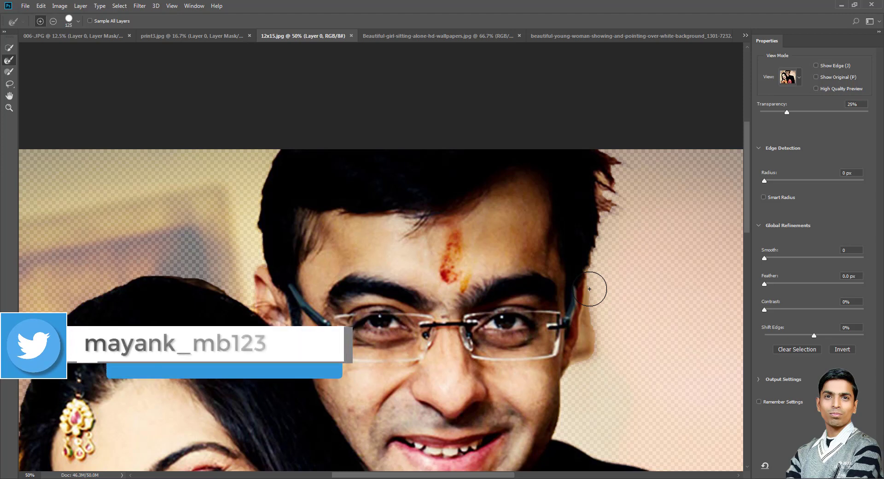
{"action": "left_click_drag", "start_coordinate": [589, 289], "coordinate": [583, 363]}
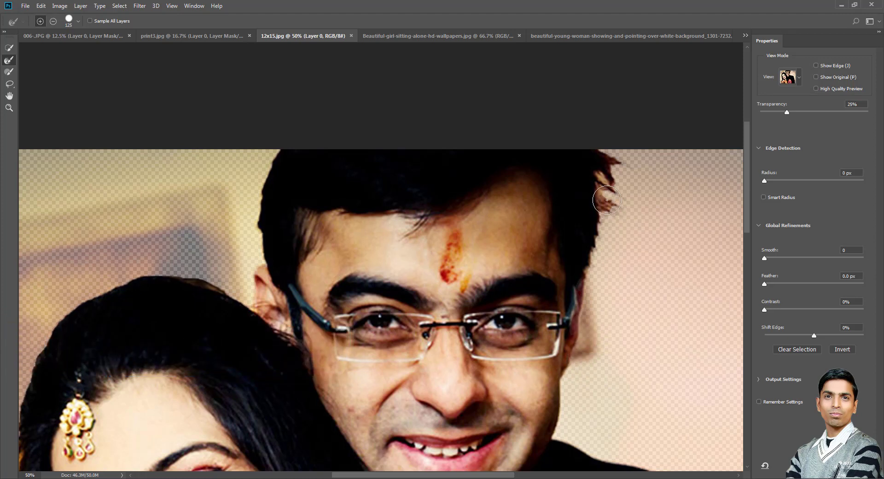
{"action": "left_click_drag", "start_coordinate": [607, 200], "coordinate": [614, 181]}
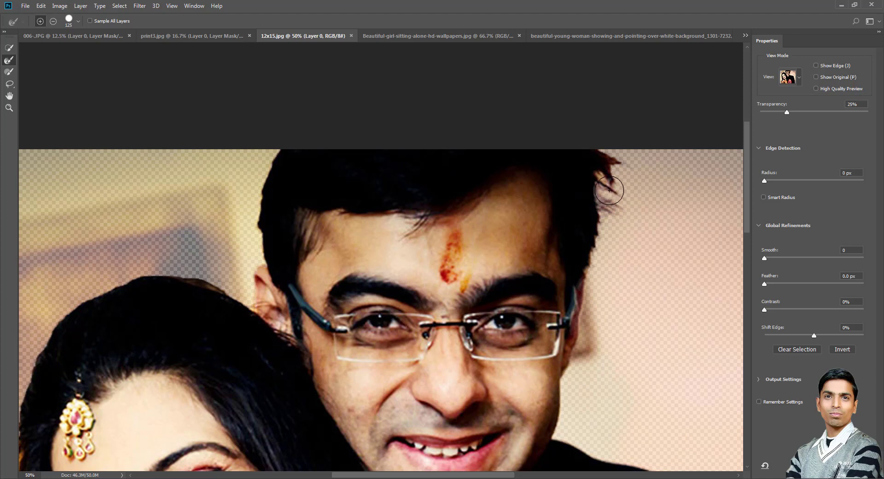
{"action": "scroll", "coordinate": [544, 250], "scroll_direction": "down", "scroll_amount": 2}
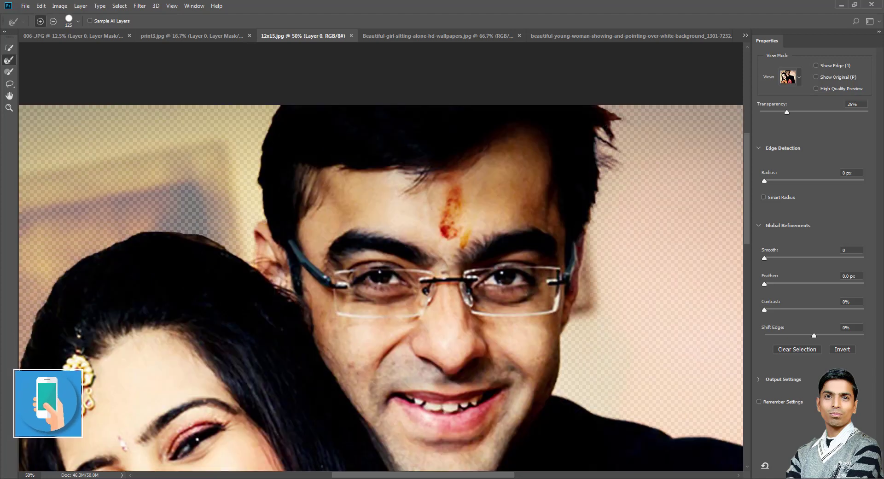
- Apply the couple cutout as a layer mask, fit it on screen, then show the Beautiful-girl-sitting-alone photo
{"action": "key", "text": "Return"}
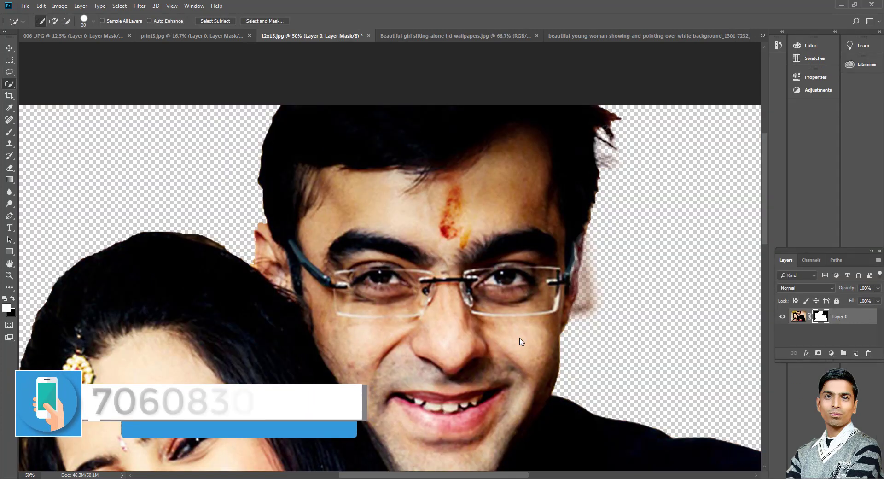
{"action": "key", "text": "ctrl+0"}
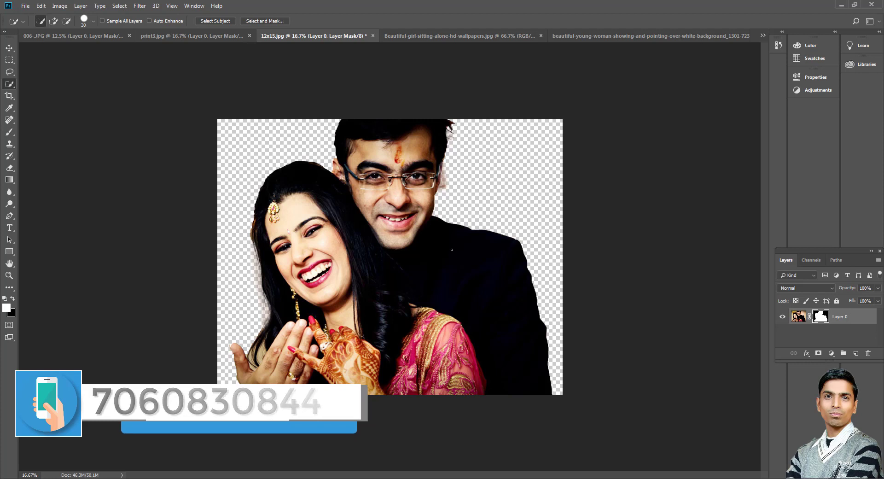
{"action": "left_click", "coordinate": [431, 35]}
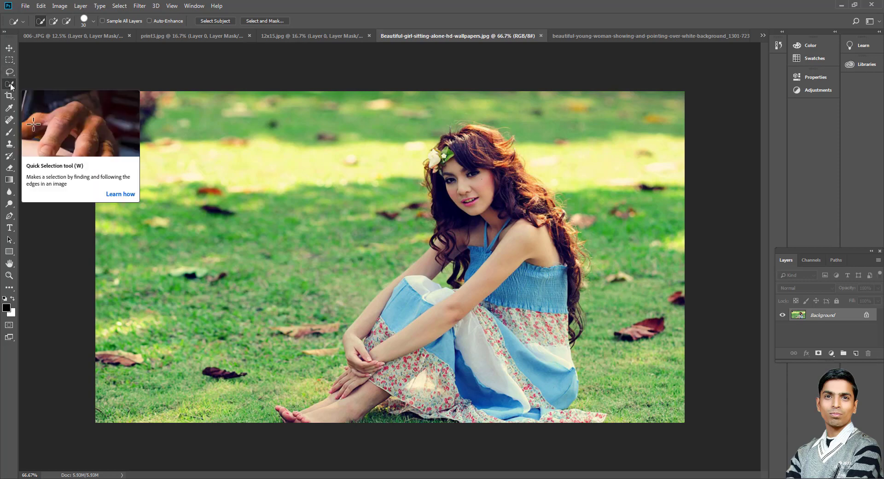
- Auto-select the sitting girl with Select Subject in Select and Mask, viewed at 200%
{"action": "left_click", "coordinate": [252, 22]}
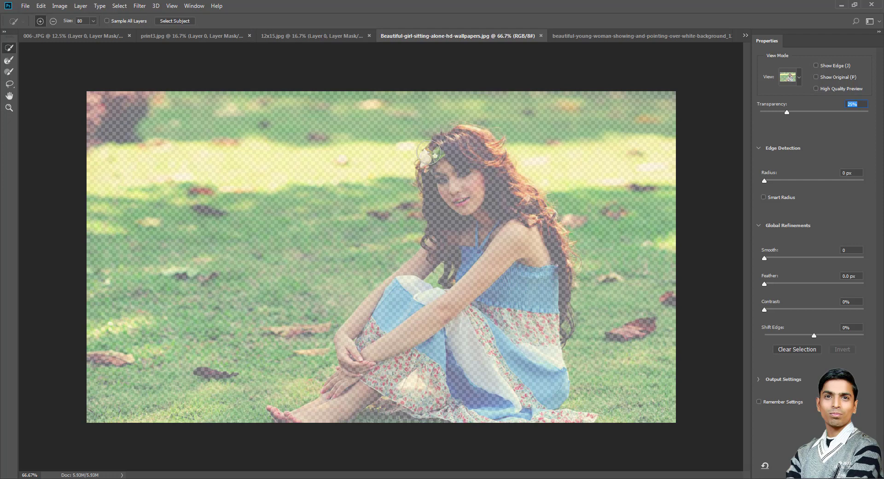
{"action": "left_click", "coordinate": [178, 20]}
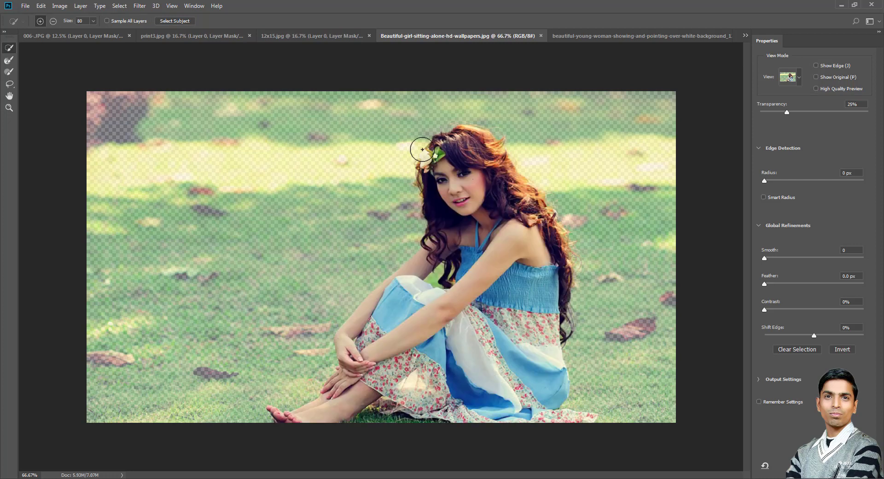
{"action": "key", "text": "ctrl+plus"}
{"action": "key", "text": "ctrl+plus"}
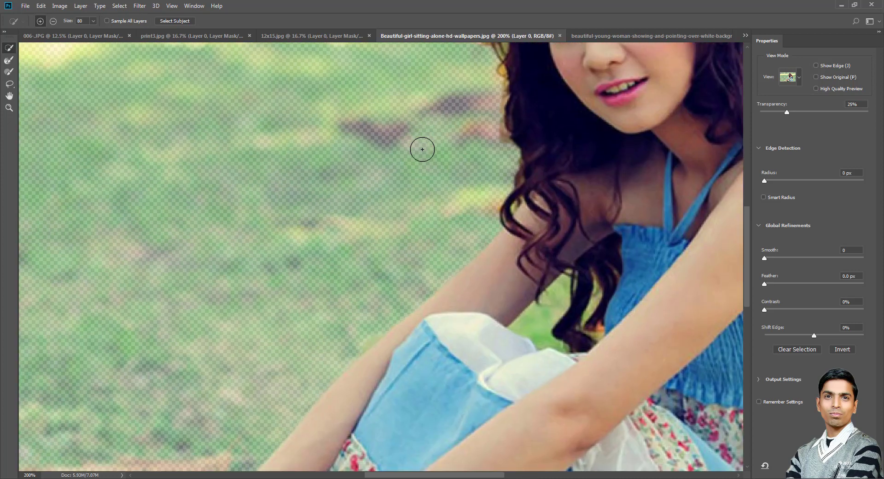
- Refine the girl's hair edges with the Refine Edge brush, then output the selection as a layer mask
{"action": "key", "text": "h"}
{"action": "left_click_drag", "start_coordinate": [473, 152], "coordinate": [321, 292]}
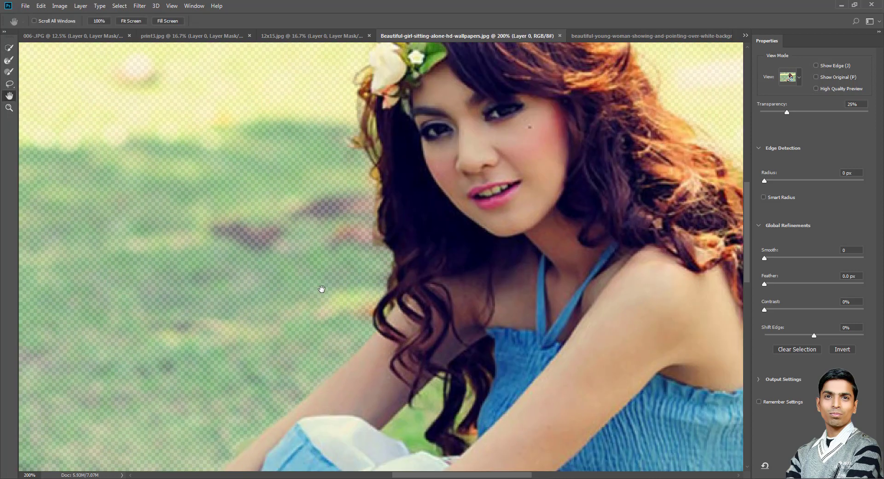
{"action": "left_click_drag", "start_coordinate": [397, 202], "coordinate": [310, 164]}
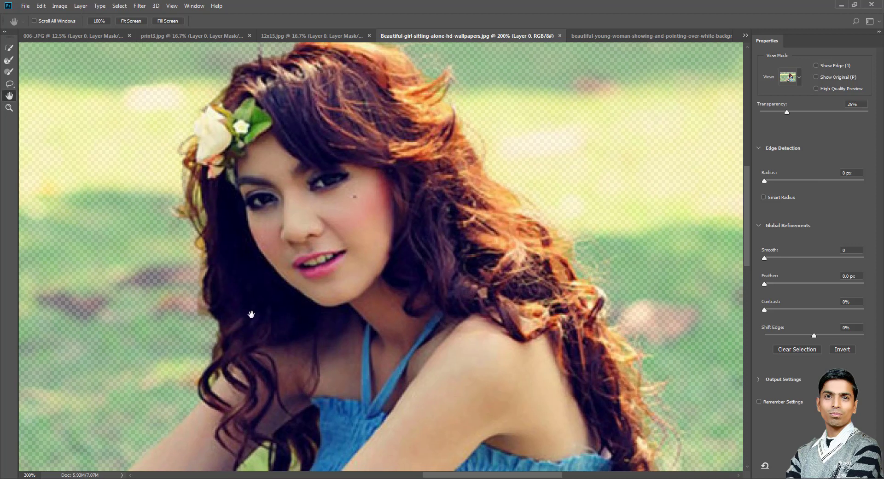
{"action": "left_click", "coordinate": [7, 62]}
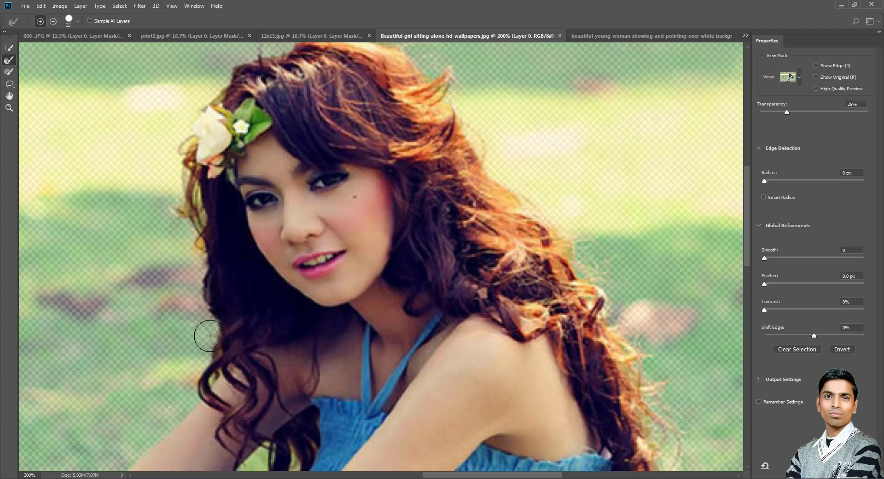
{"action": "scroll", "coordinate": [410, 159], "scroll_direction": "up", "scroll_amount": 2}
{"action": "scroll", "coordinate": [414, 152], "scroll_direction": "up", "scroll_amount": 1}
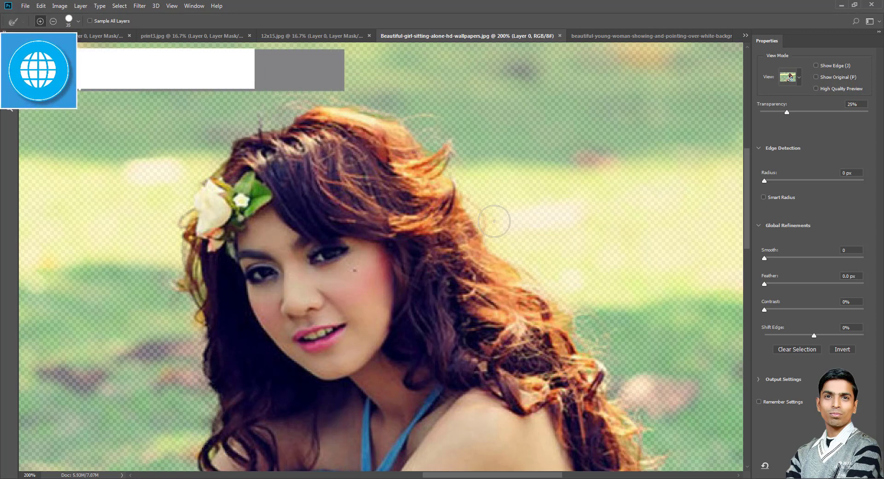
{"action": "key", "text": "ctrl+minus"}
{"action": "key", "text": "ctrl+minus"}
{"action": "key", "text": "ctrl+minus"}
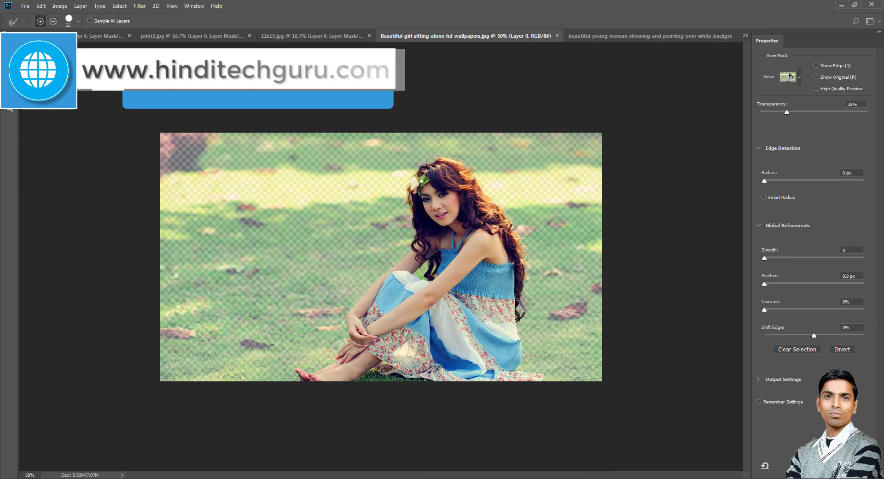
{"action": "key", "text": "Return"}
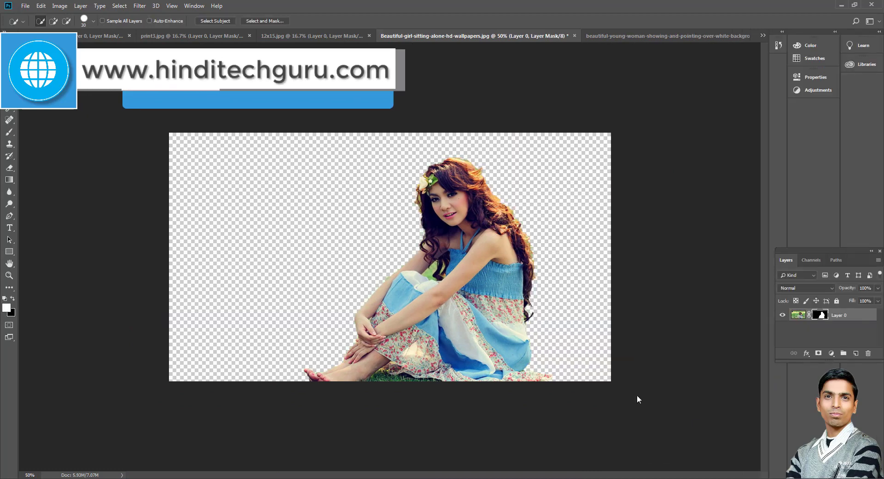
{"action": "left_click", "coordinate": [8, 274]}
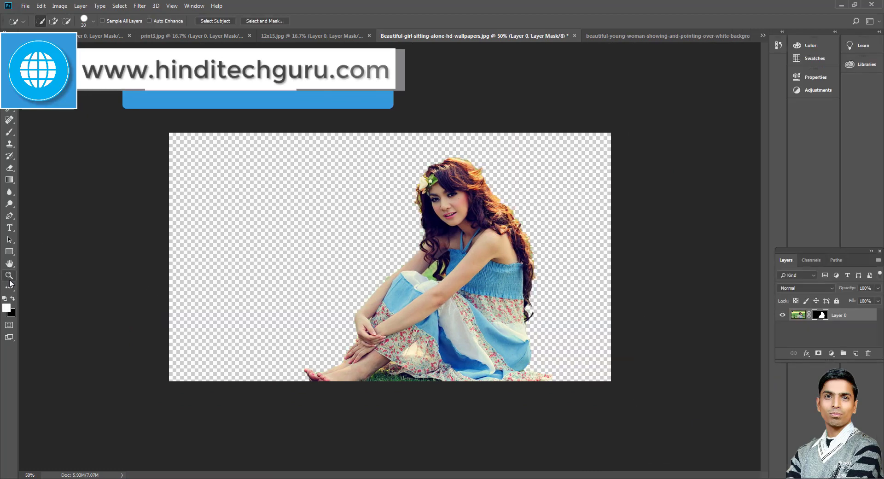
{"action": "left_click_drag", "start_coordinate": [399, 207], "coordinate": [755, 210]}
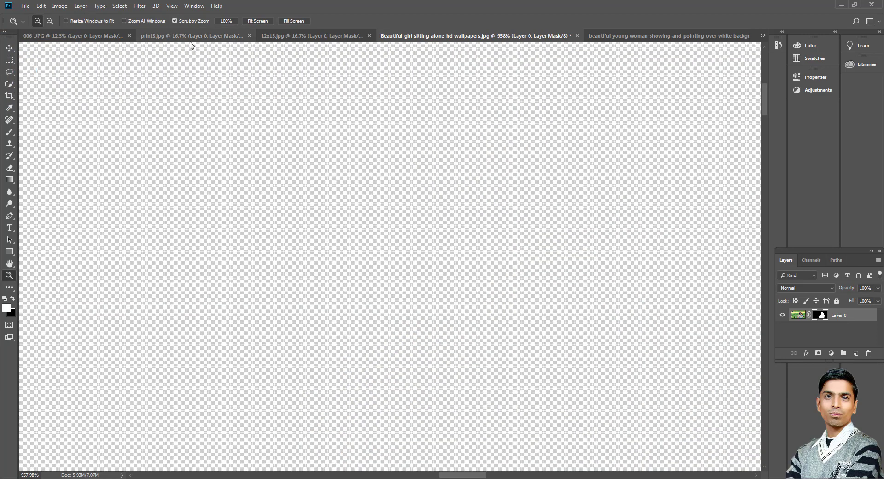
{"action": "key", "text": "ctrl+minus"}
{"action": "key", "text": "ctrl+minus"}
{"action": "key", "text": "ctrl+minus"}
{"action": "key", "text": "ctrl+minus"}
{"action": "key", "text": "ctrl+minus"}
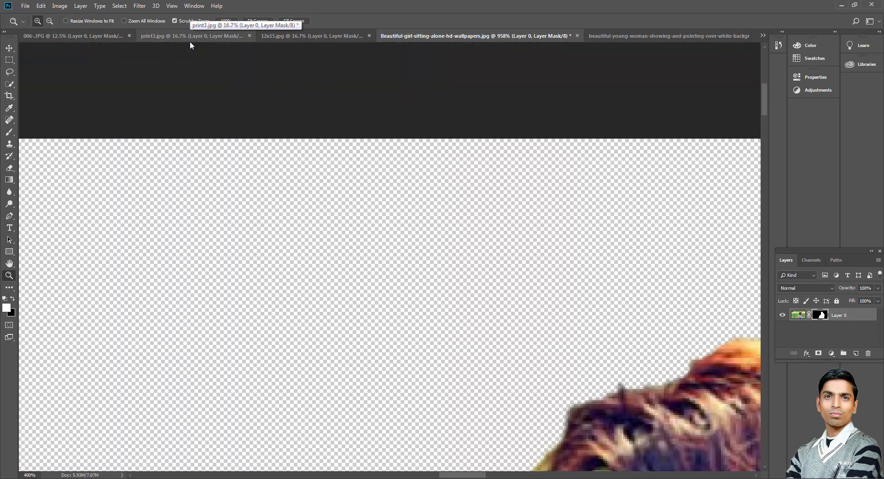
{"action": "key", "text": "ctrl+minus"}
{"action": "key", "text": "ctrl+minus"}
{"action": "key", "text": "ctrl+minus"}
{"action": "key", "text": "ctrl+minus"}
{"action": "key", "text": "ctrl+minus"}
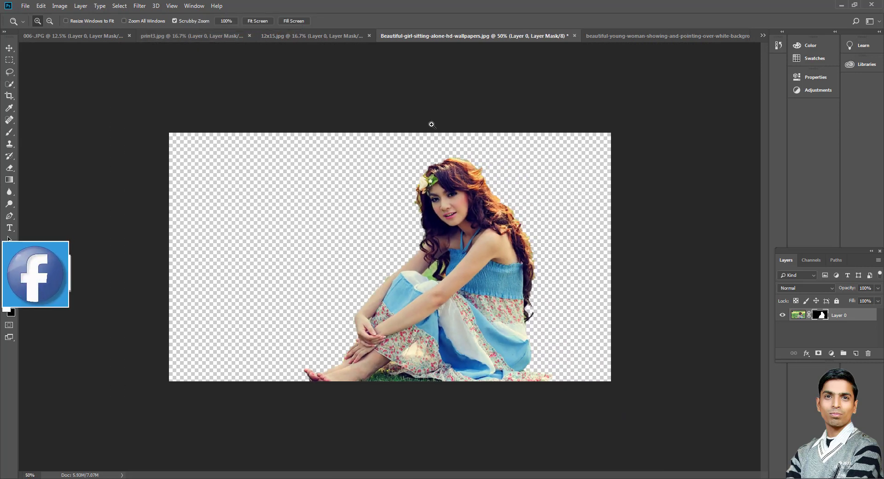
{"action": "key", "text": "ctrl+plus"}
{"action": "key", "text": "ctrl+plus"}
{"action": "key", "text": "ctrl+plus"}
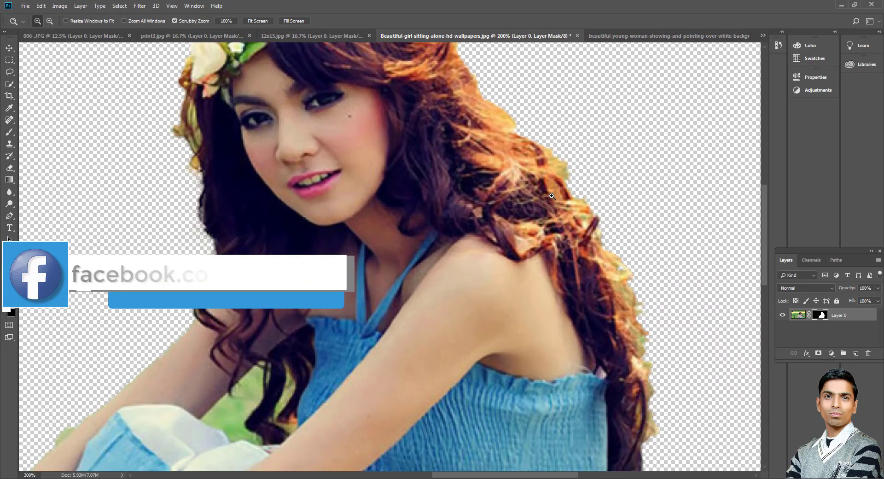
{"action": "scroll", "coordinate": [552, 197], "scroll_direction": "up", "scroll_amount": 5}
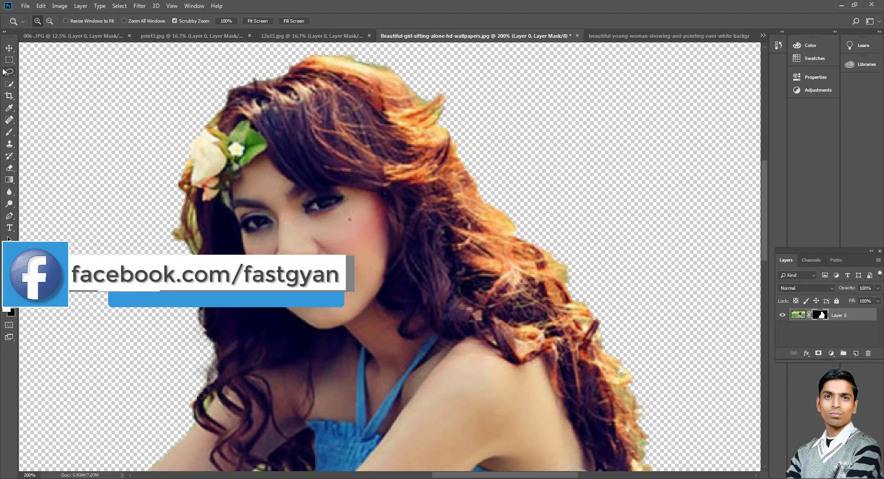
{"action": "left_click", "coordinate": [8, 48]}
{"action": "key", "text": "ctrl+minus"}
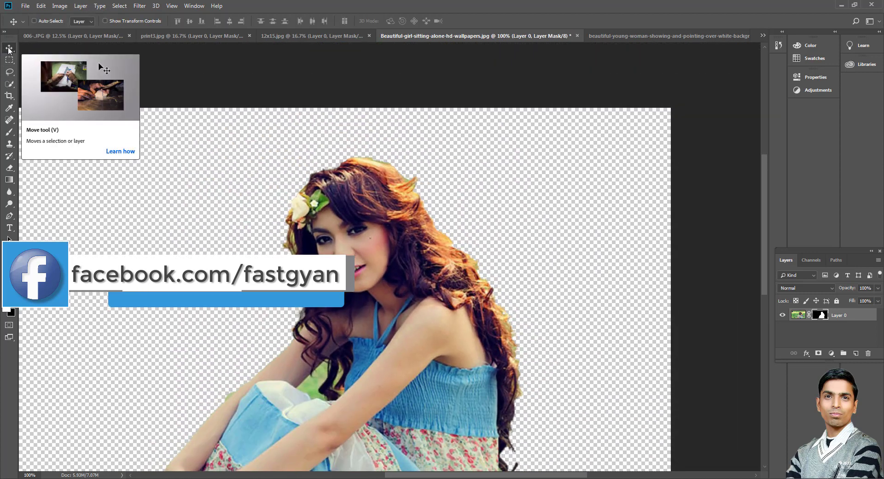
{"action": "key", "text": "ctrl+minus"}
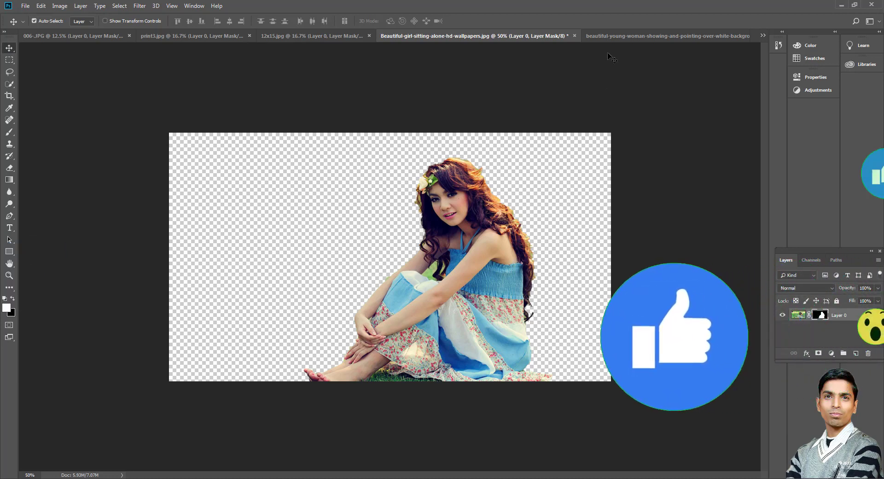
- Bring up the pointing-woman photo and zoom in to 200% on her
{"action": "left_click", "coordinate": [614, 35]}
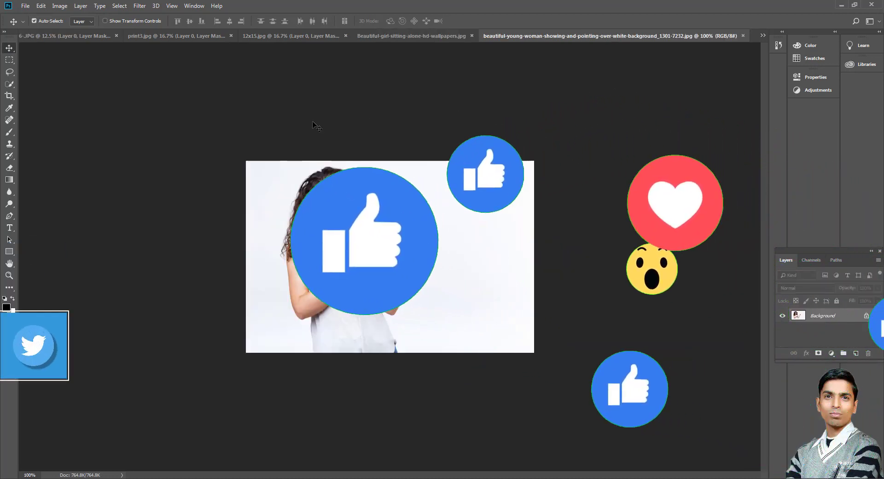
{"action": "left_click", "coordinate": [8, 275]}
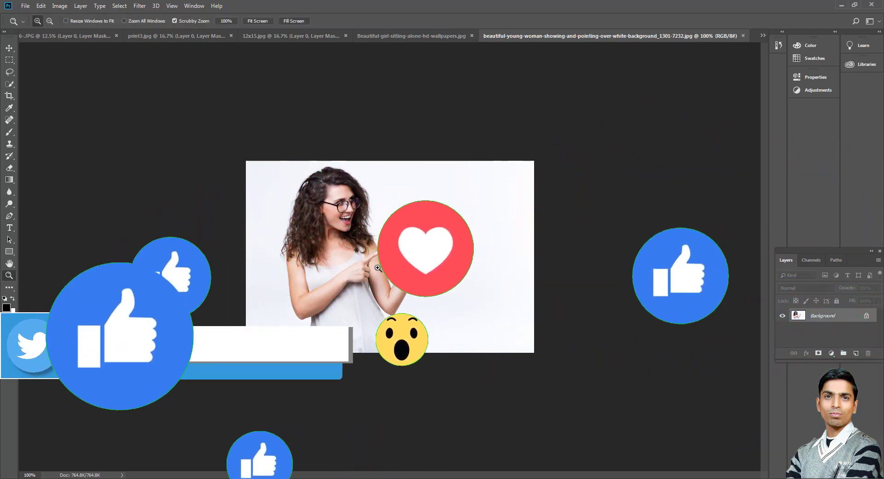
{"action": "key", "text": "ctrl+plus"}
{"action": "left_click", "coordinate": [263, 189]}
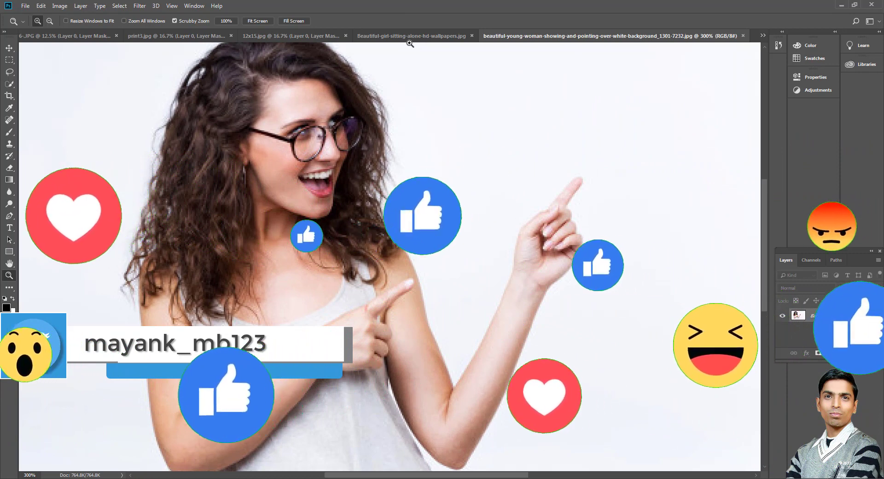
{"action": "key", "text": "ctrl+minus"}
{"action": "key", "text": "ctrl+minus"}
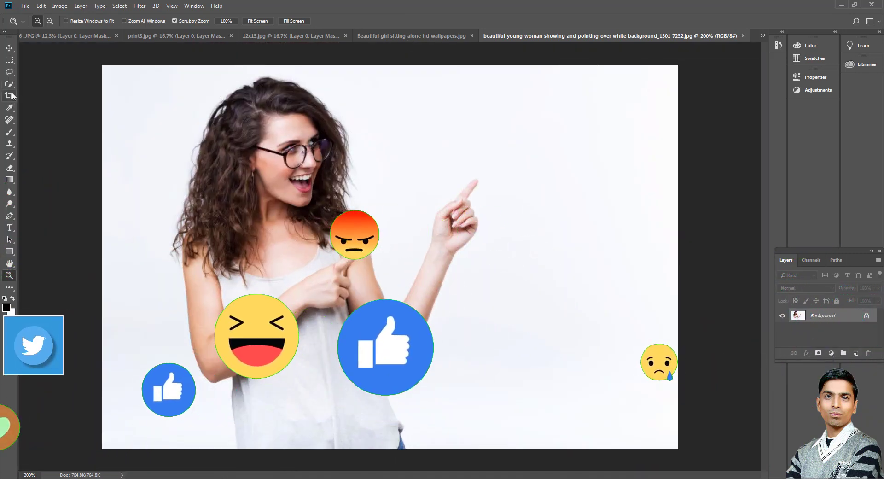
- Select the woman with Select Subject in Select and Mask and output it as a layer mask
{"action": "left_click", "coordinate": [9, 84]}
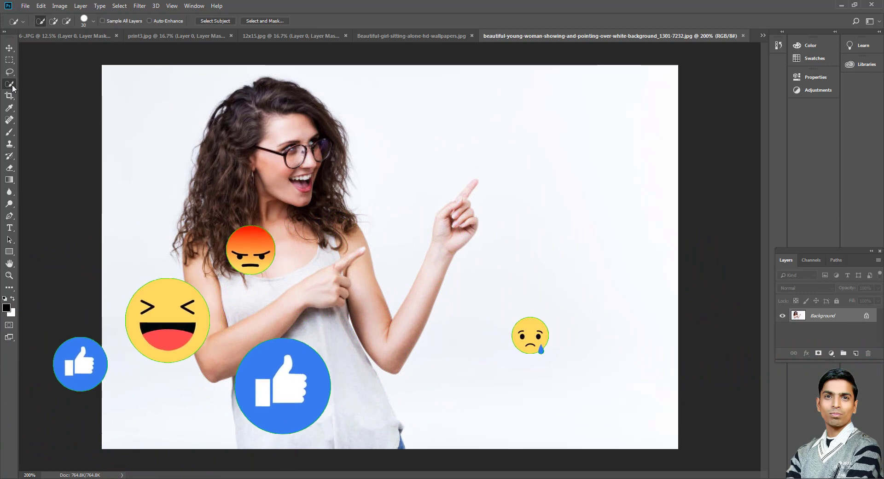
{"action": "left_click", "coordinate": [266, 22]}
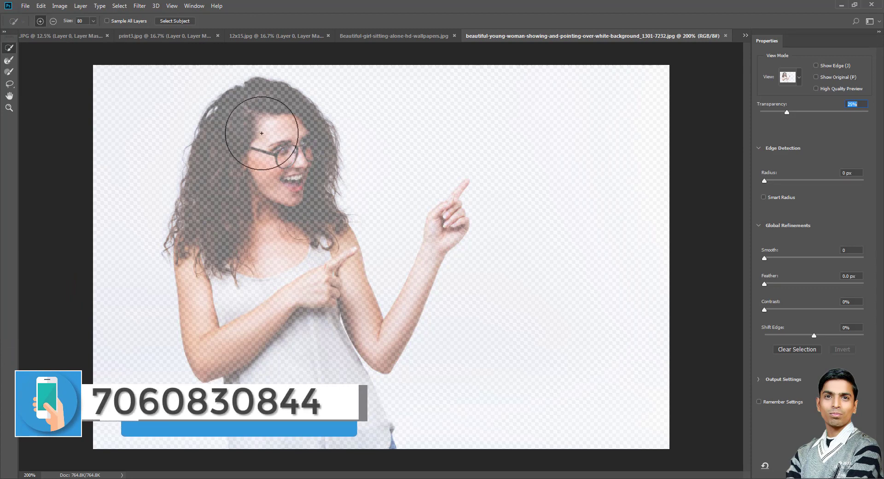
{"action": "left_click", "coordinate": [175, 21]}
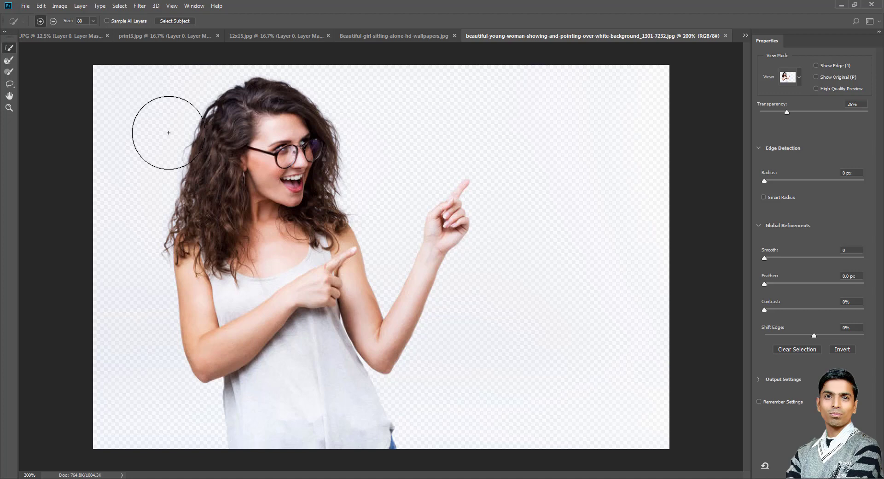
{"action": "key", "text": "ctrl+plus"}
{"action": "key", "text": "ctrl+minus"}
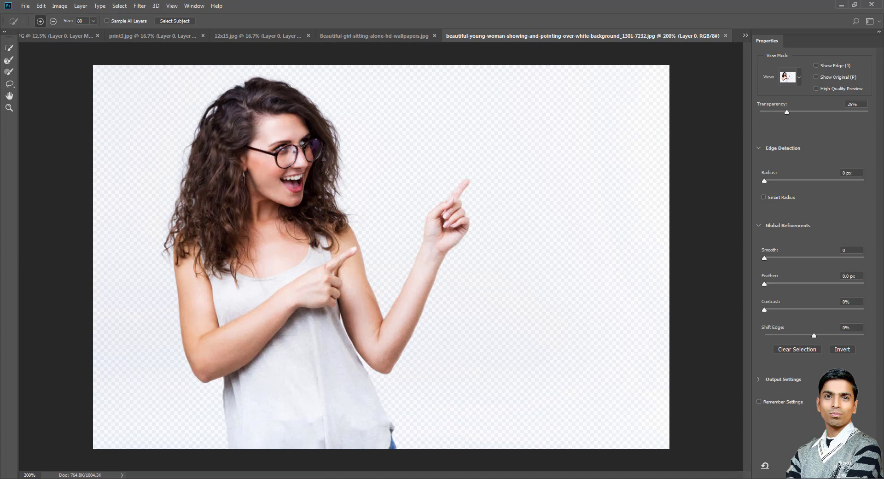
{"action": "left_click", "coordinate": [825, 465]}
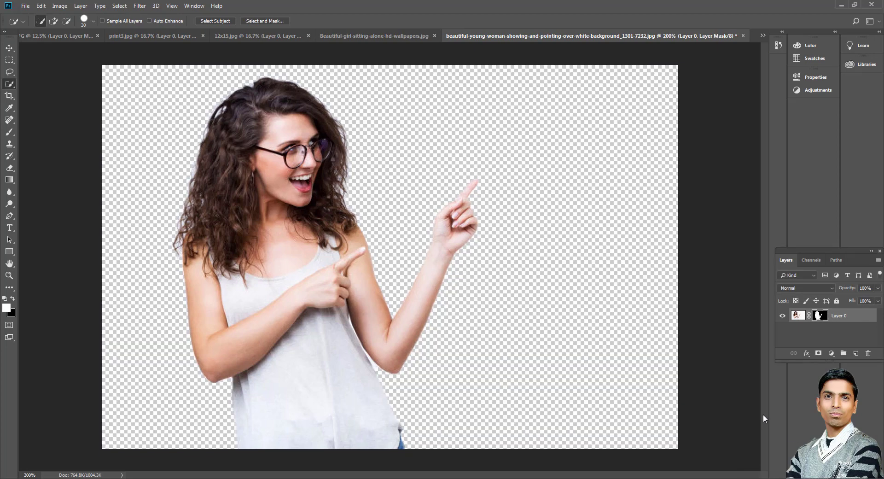
{"action": "left_click", "coordinate": [10, 49]}
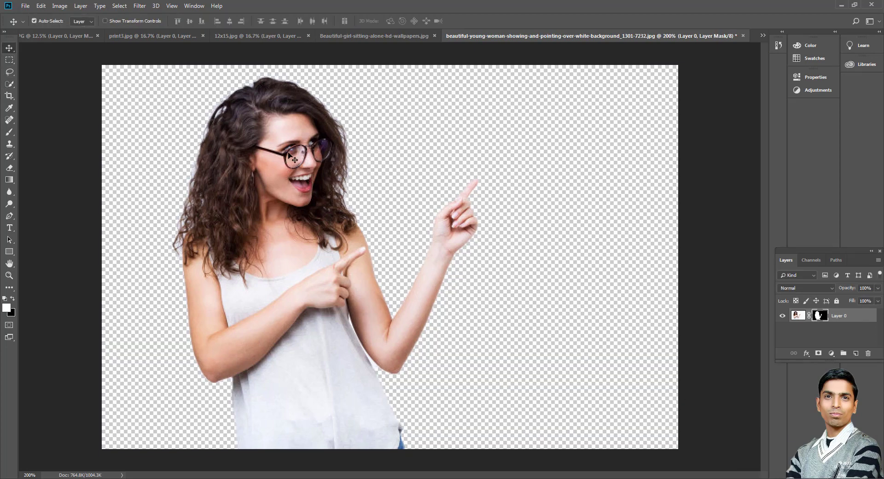
{"action": "left_click_drag", "start_coordinate": [269, 134], "coordinate": [324, 127]}
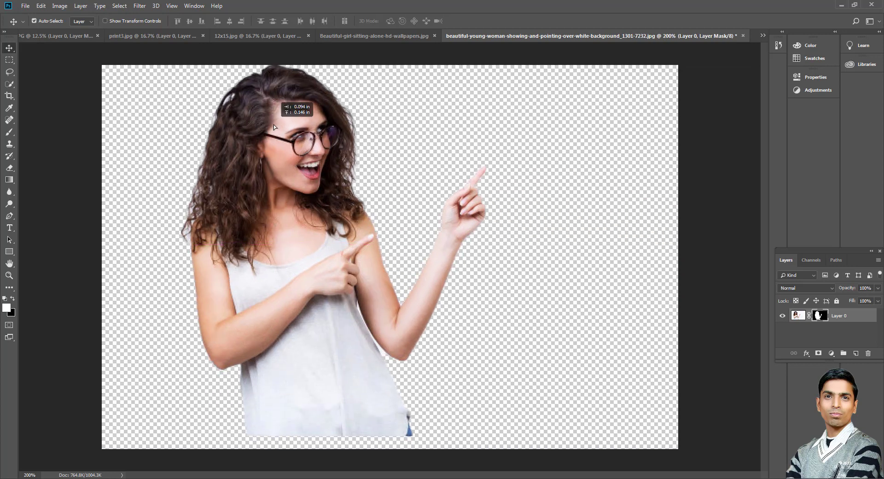
{"action": "left_click_drag", "start_coordinate": [325, 126], "coordinate": [274, 124]}
{"action": "key", "text": "ctrl"}
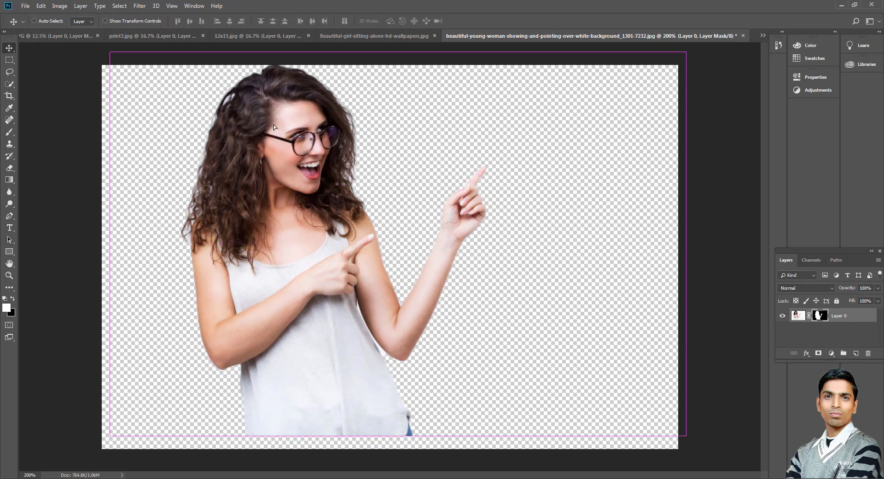
{"action": "key", "text": "ctrl+z"}
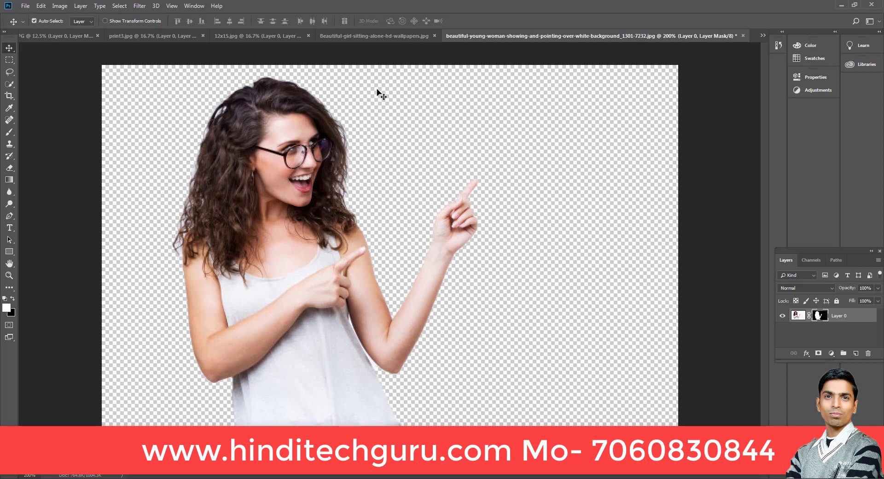
- Review the sitting-girl and 12x15.jpg cutouts, then return to the 006-.JPG wedding couple
{"action": "left_click", "coordinate": [404, 35]}
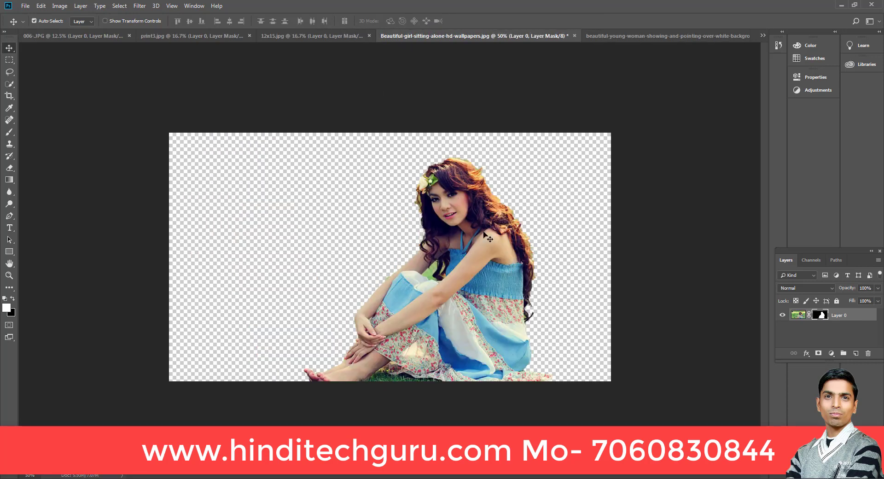
{"action": "left_click", "coordinate": [322, 33]}
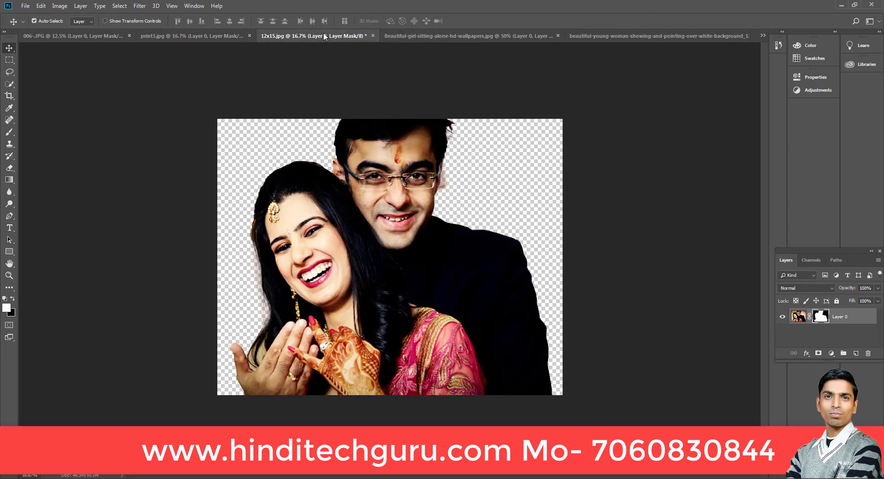
{"action": "left_click", "coordinate": [87, 34]}
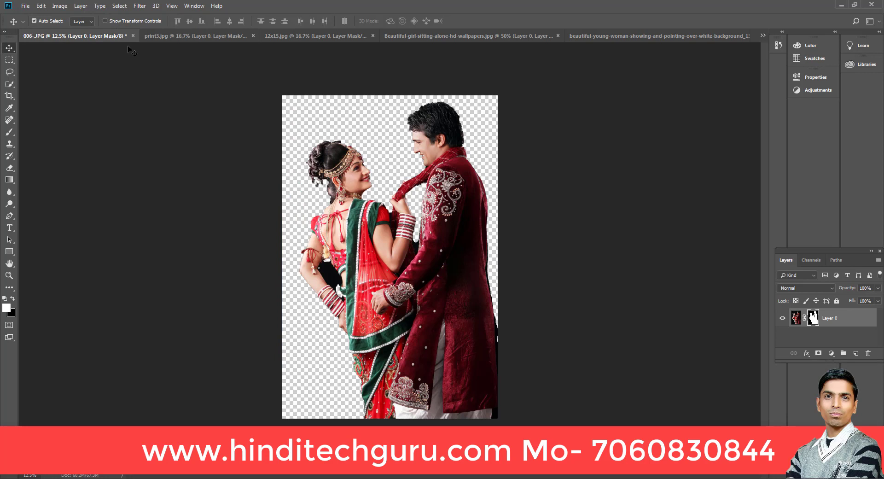
{"action": "left_click", "coordinate": [9, 85]}
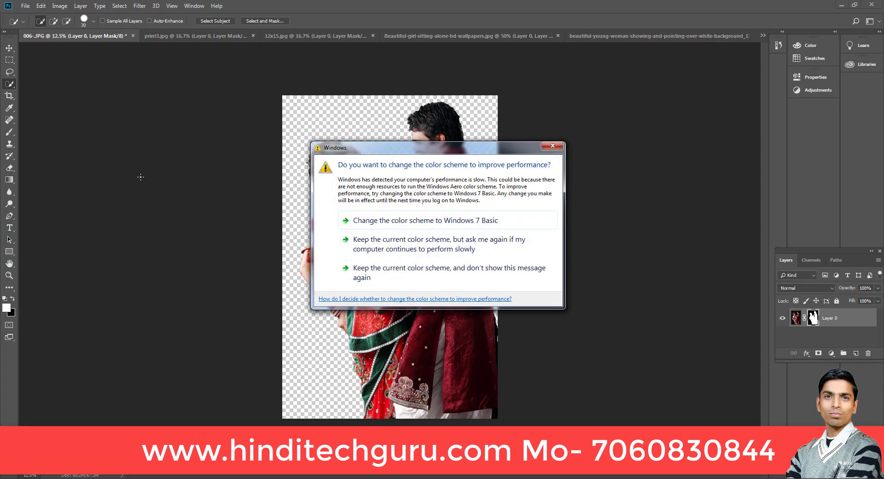
- Close the Windows color-scheme performance prompt covering the canvas
{"action": "left_click", "coordinate": [553, 146]}
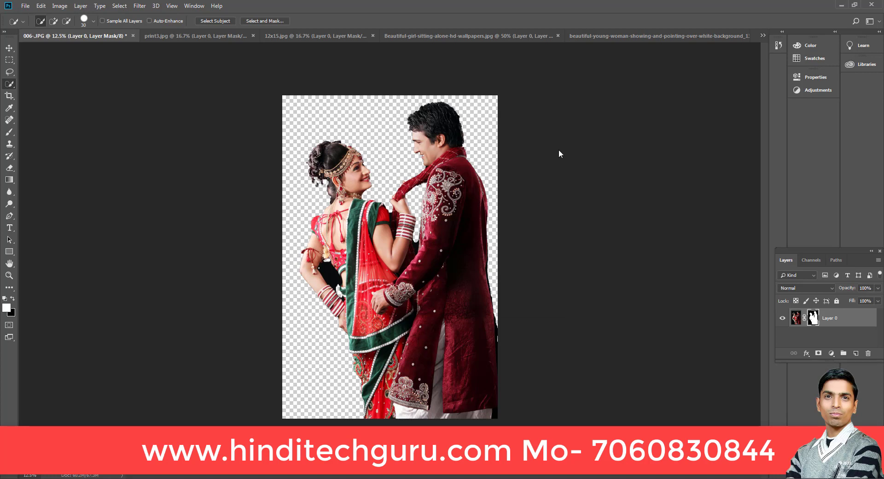